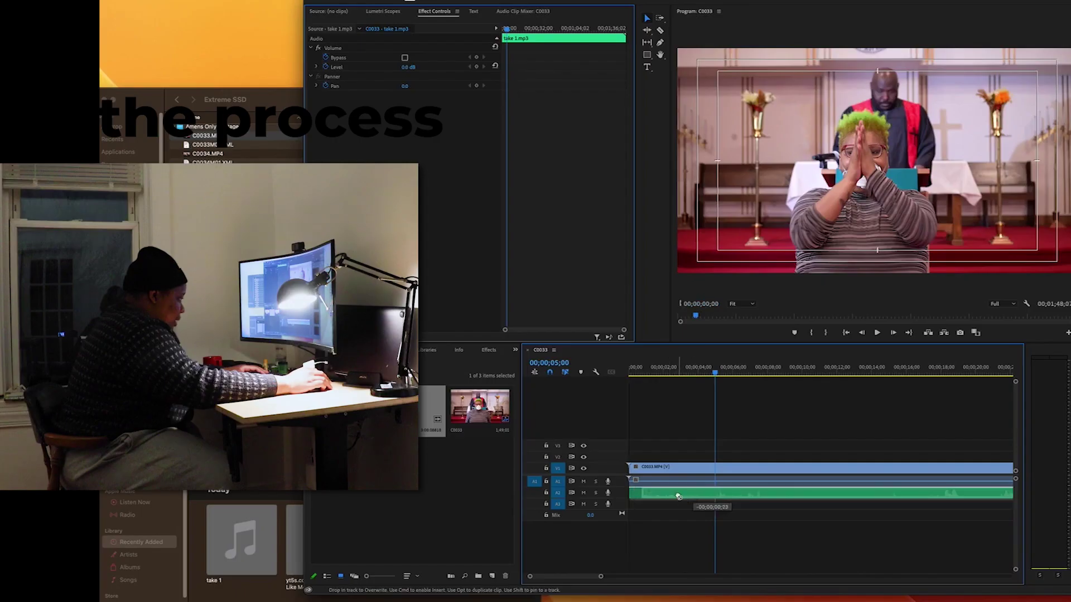
Step: Shift the take 1.mp3 audio slightly earlier under C0033.MP4 and play the sequence from its start
drag(678, 496, 666, 496)
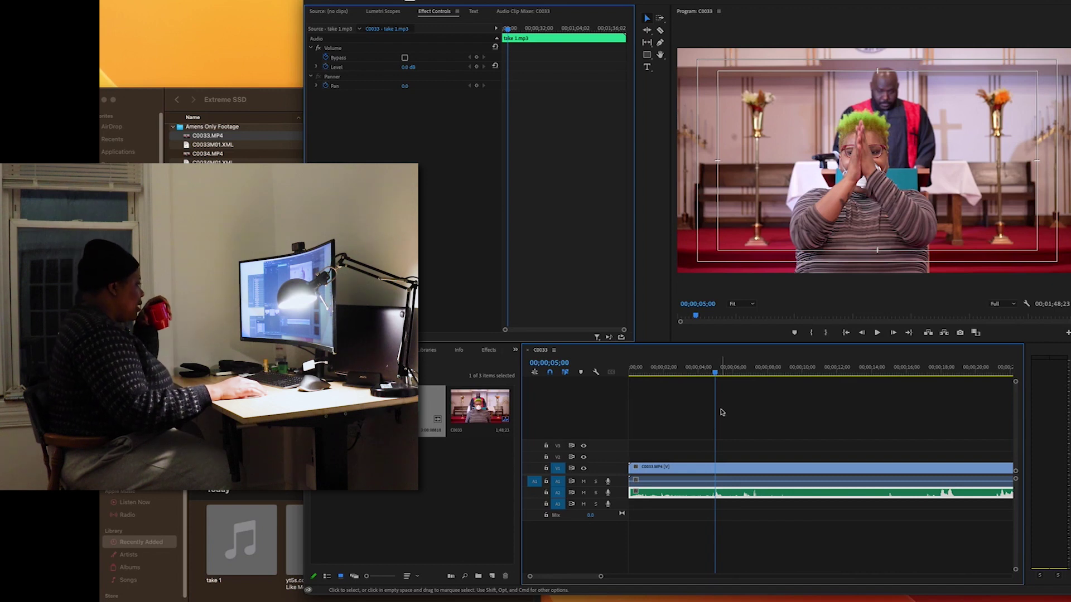
click(846, 333)
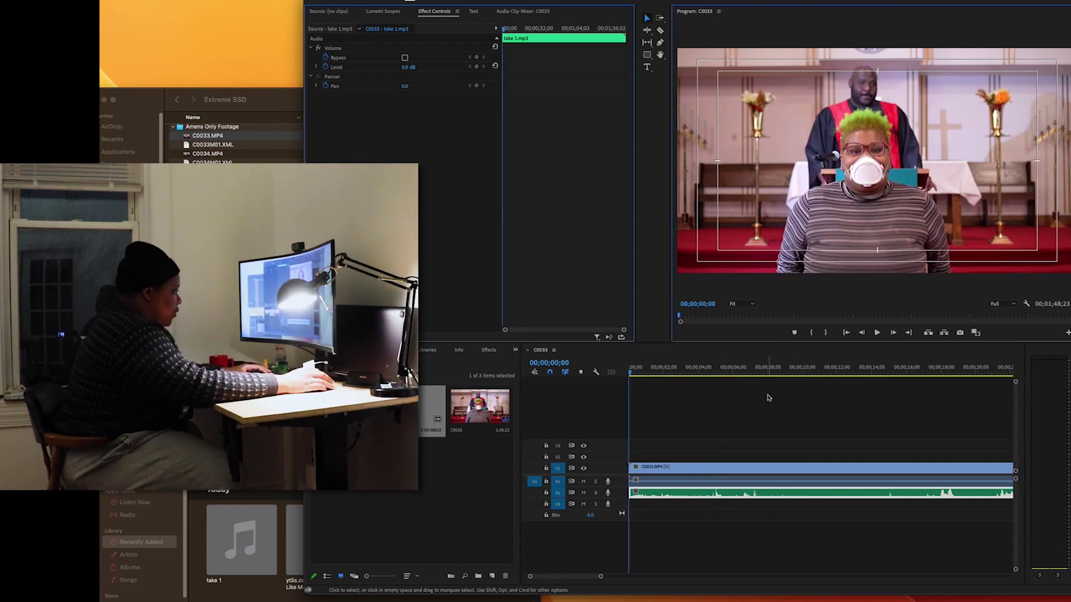
key(space)
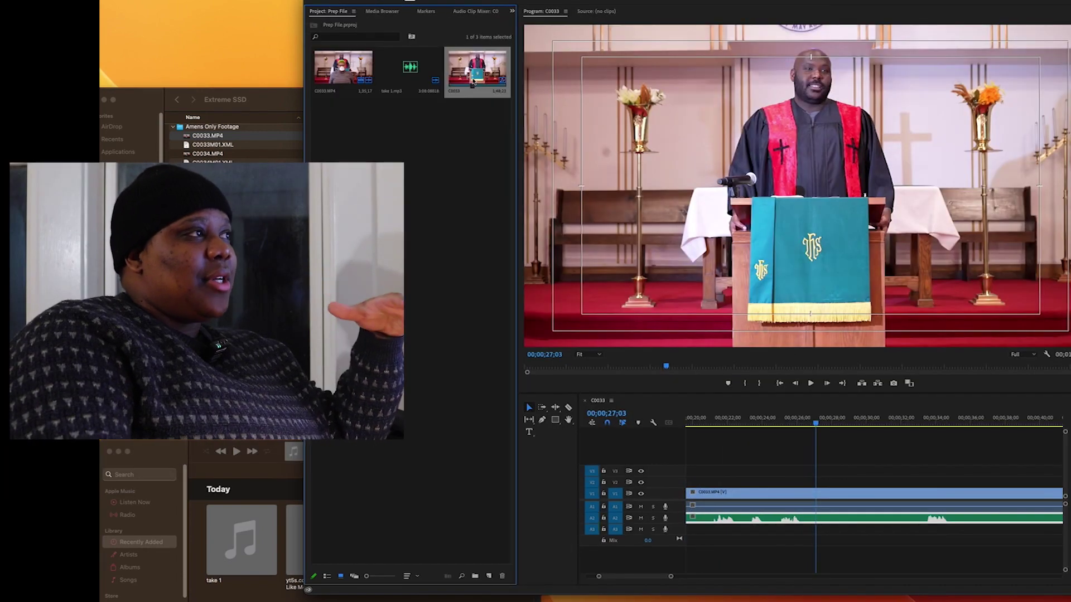
Step: Rename the C0033 sequence as take 1 in the project
right_click(473, 81)
click(497, 238)
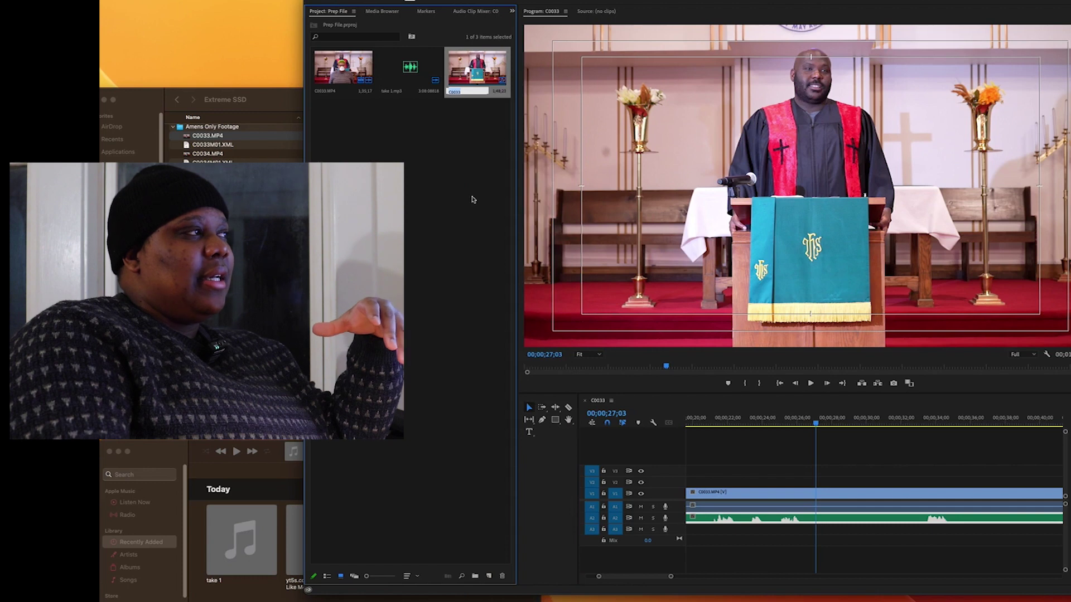
text(take 1)
key(Return)
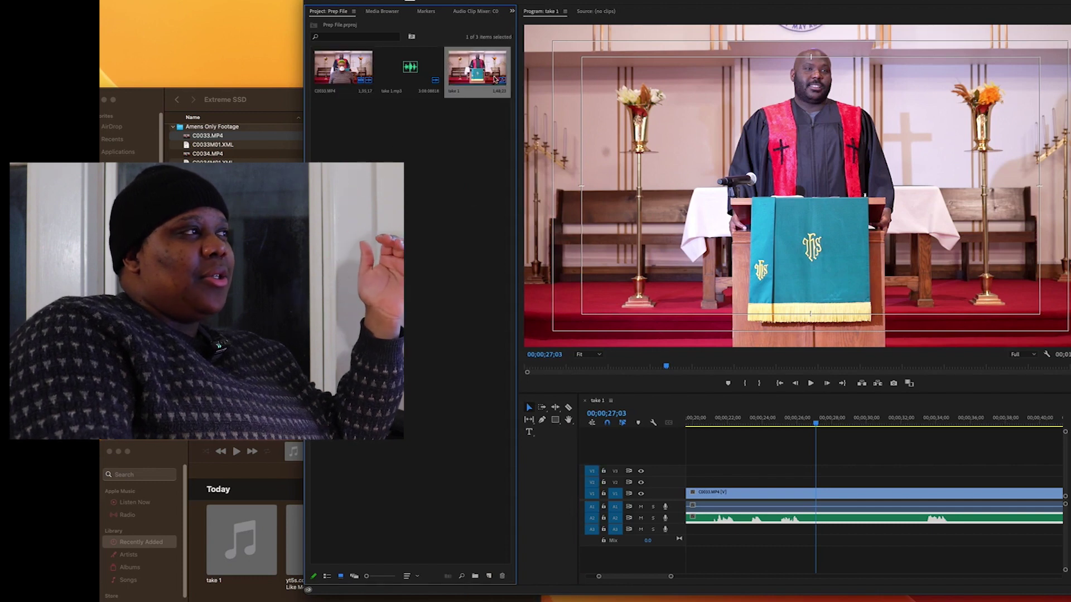
Step: Trim the end of the take 1.mp3 audio so it finishes together with the C0033.MP4 video clip
drag(670, 576, 780, 576)
click(940, 423)
key(space)
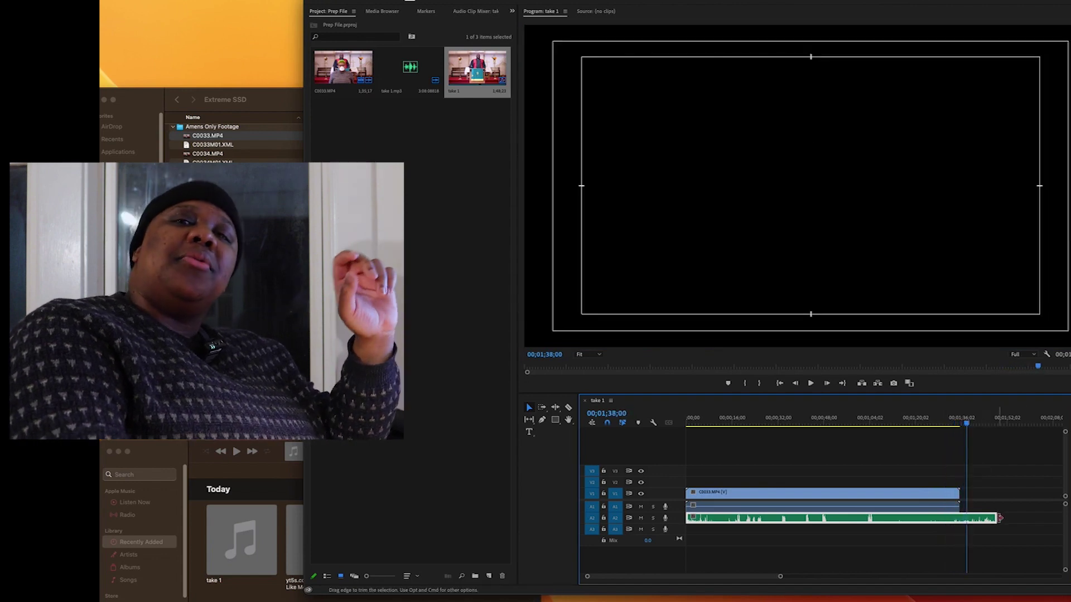
drag(996, 518, 963, 520)
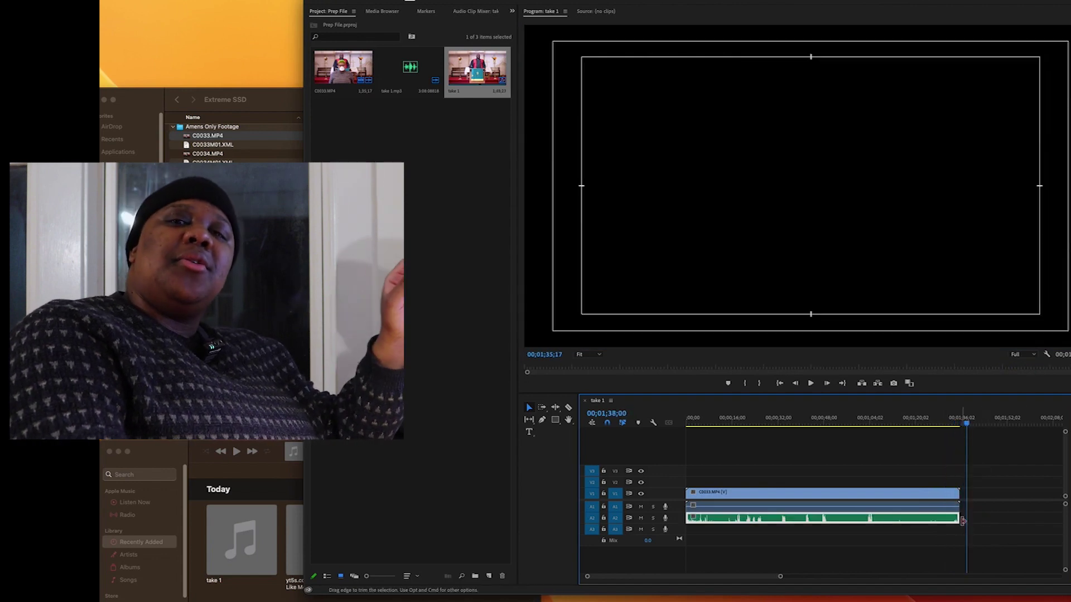
Step: Check the take 1 sequence's settings and close them without making changes
right_click(475, 66)
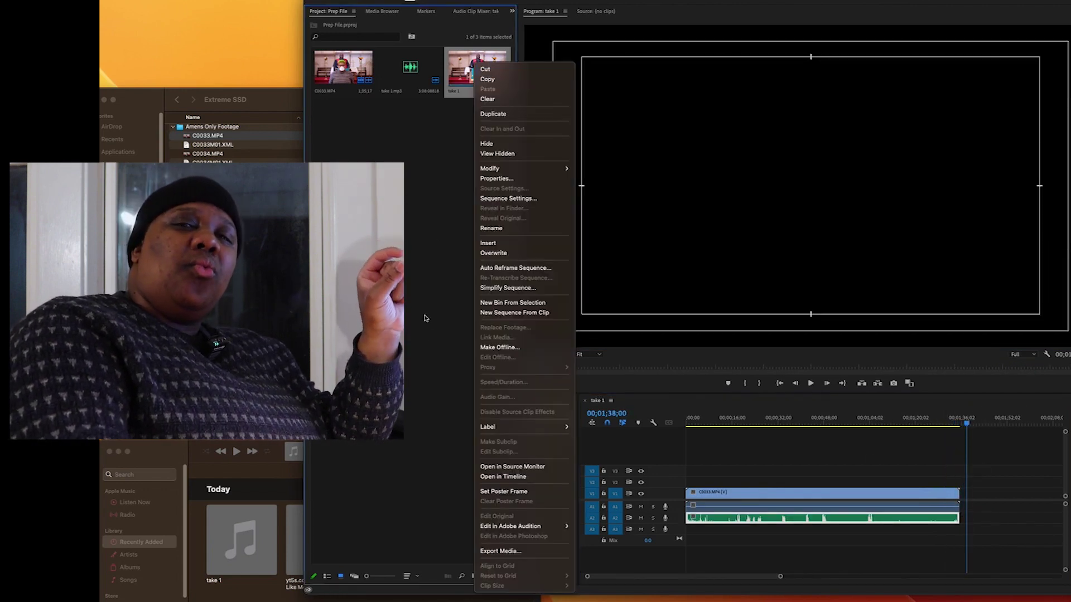
click(504, 199)
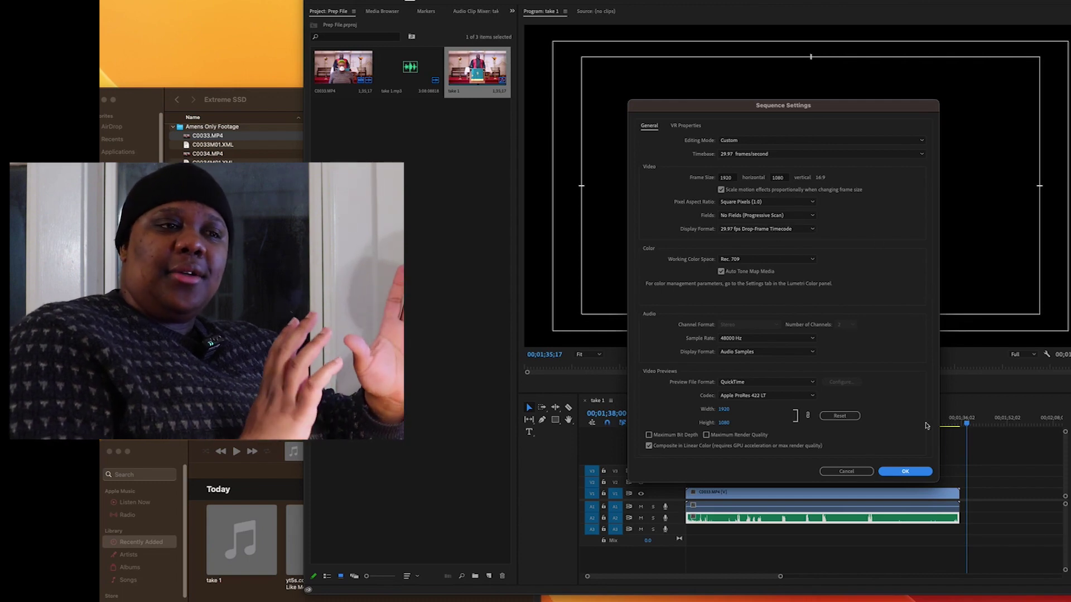
click(861, 472)
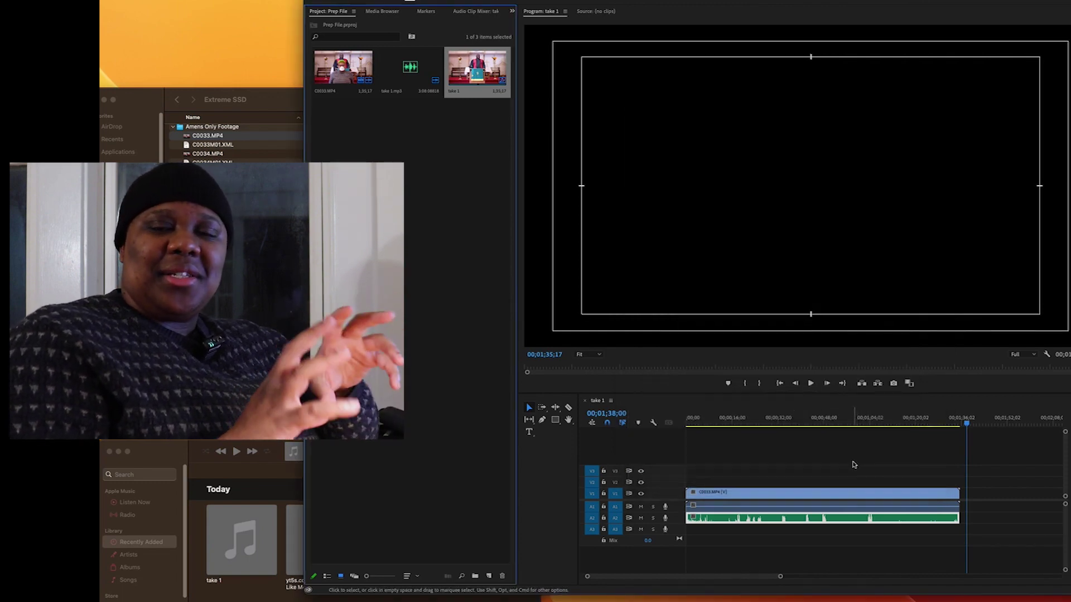
Step: Set up the take 1 sequence's export as "vid3 Audio Pastor - Medium Shot A" in the Amens Only (Working Title) folder
click(889, 437)
key(Home)
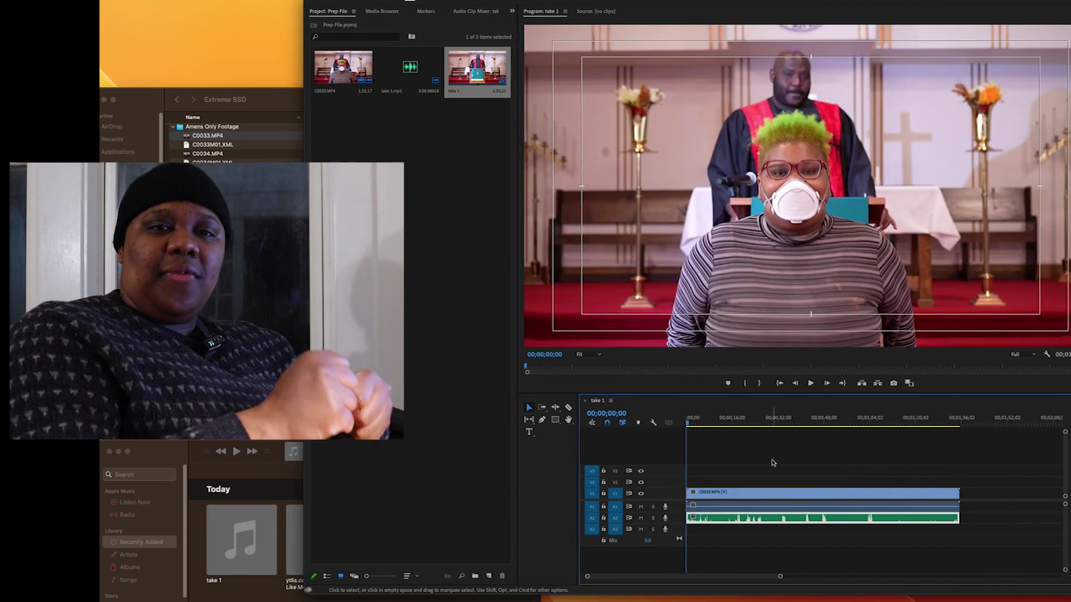
key(super+m)
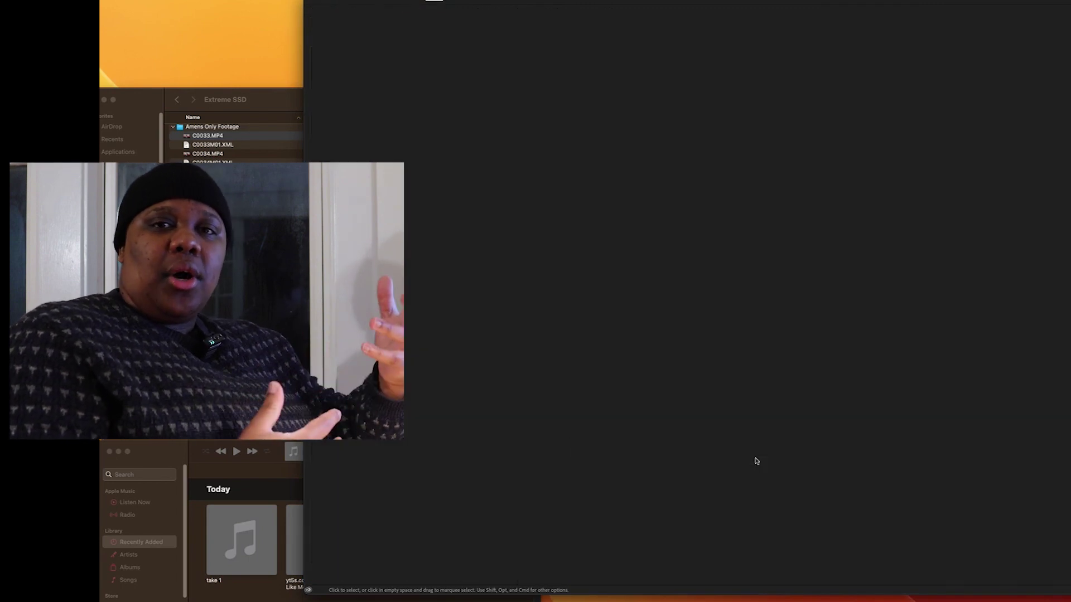
click(556, 58)
click(725, 164)
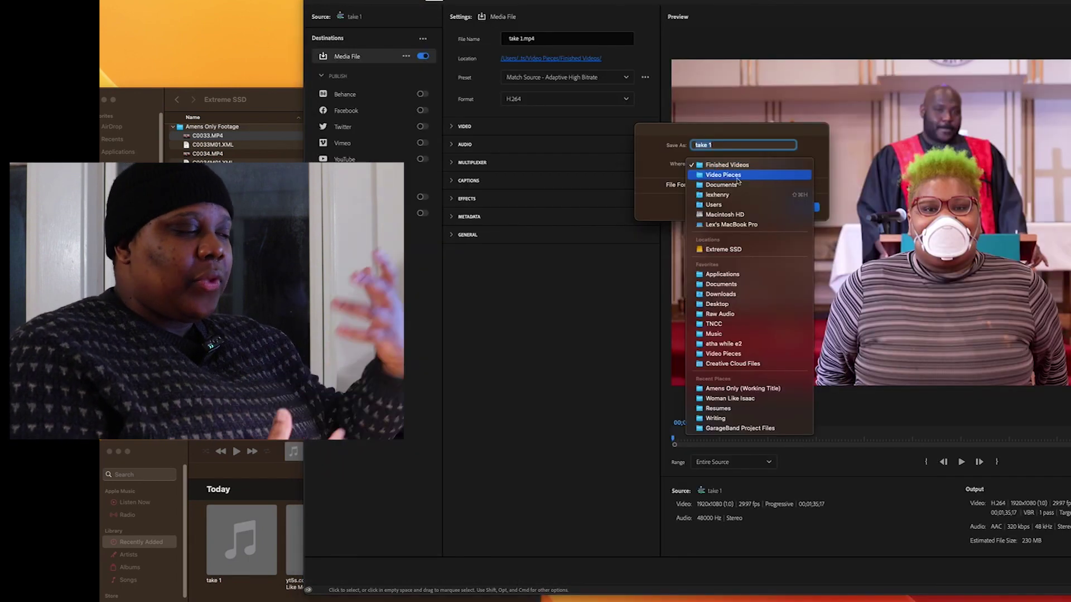
click(742, 389)
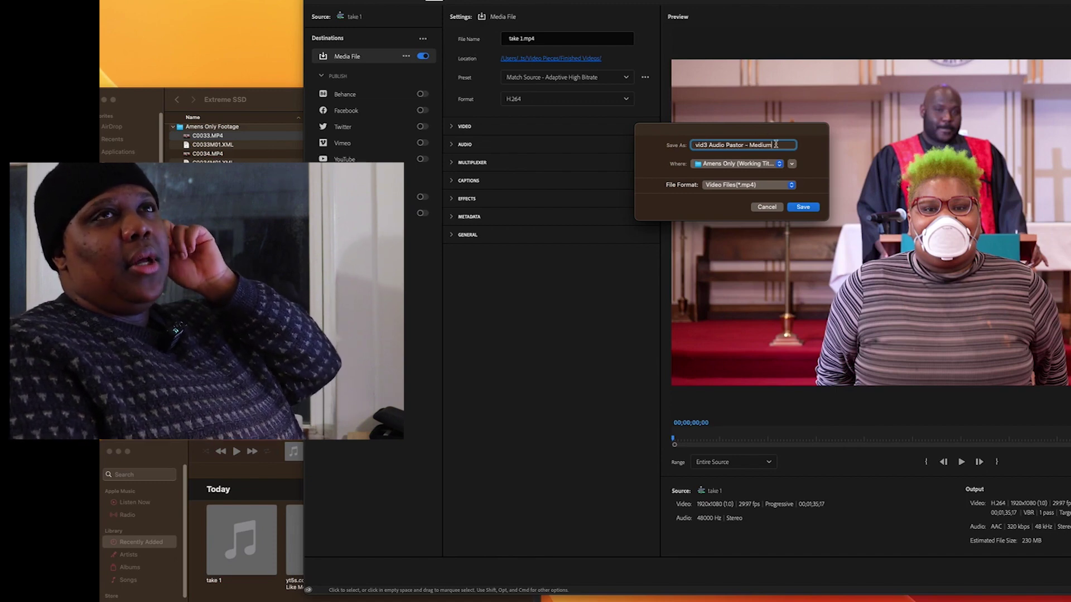
click(808, 207)
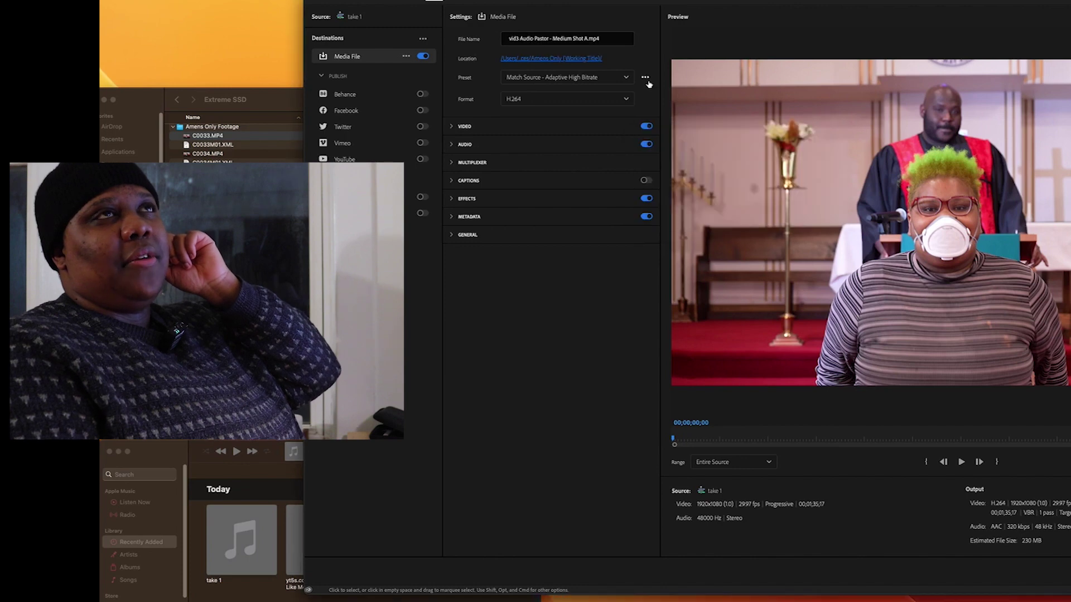
Step: Look over the video and effects export options and export the take 1 sequence as an H.264 file
click(457, 126)
click(450, 199)
click(451, 201)
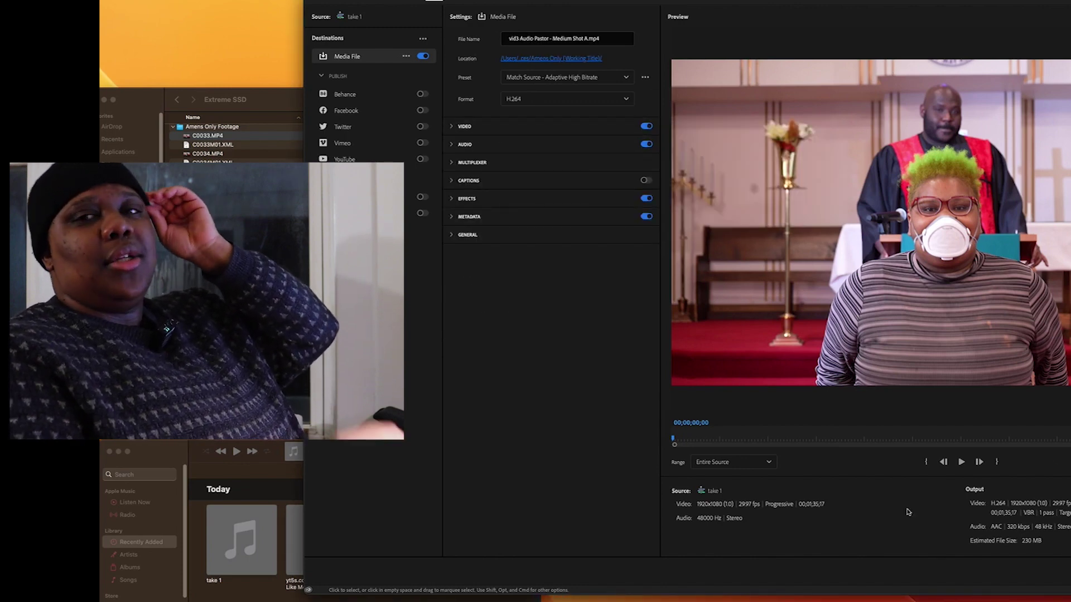
click(986, 483)
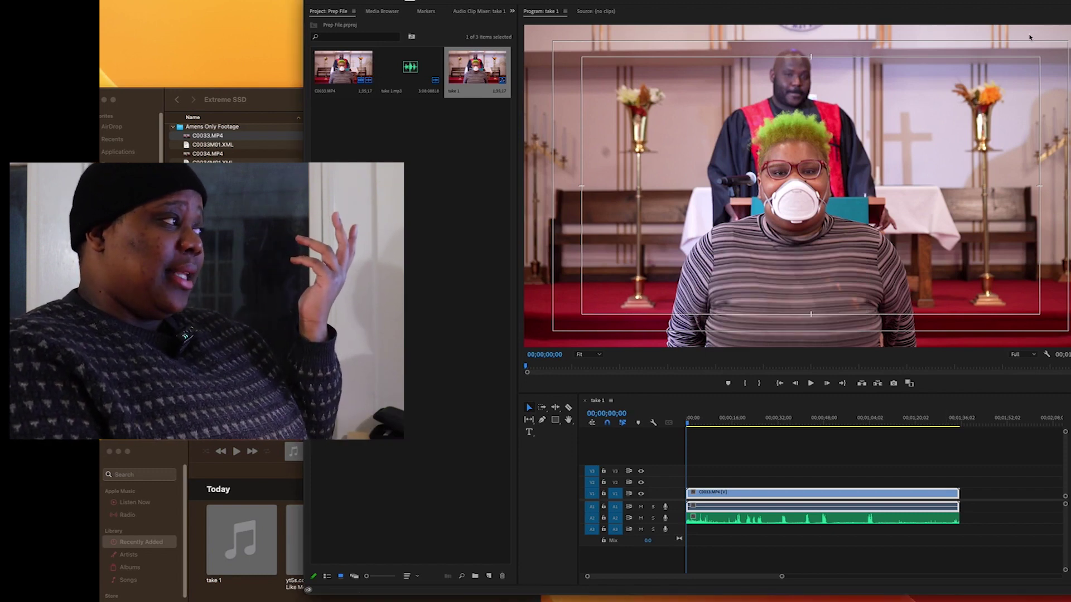
Step: Import C0034.MP4 from the Amens Only Footage folder and the second take's audio file into the project
click(430, 175)
click(219, 154)
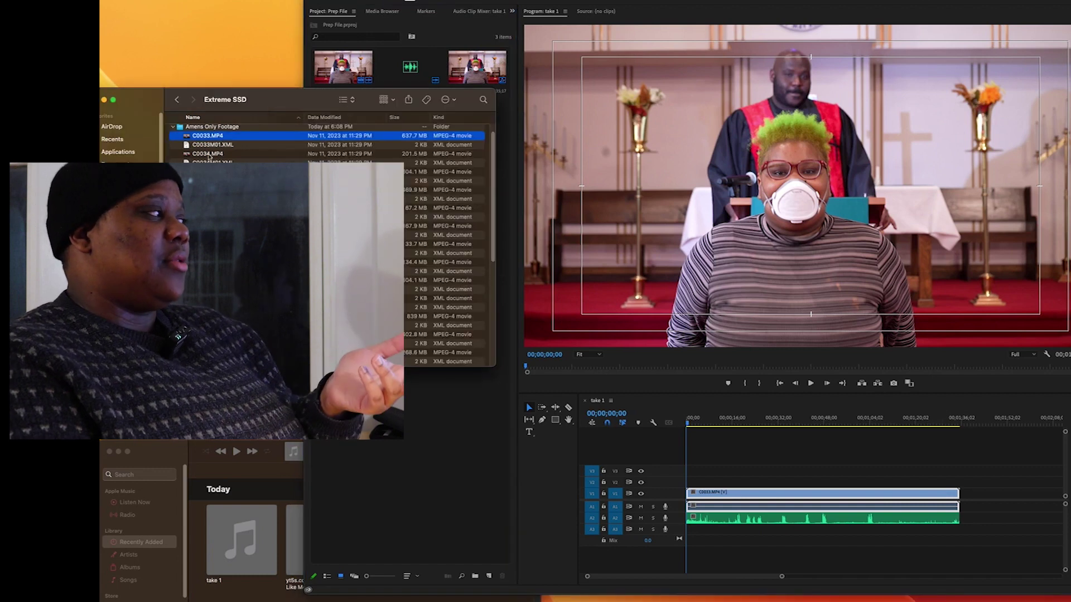
click(217, 155)
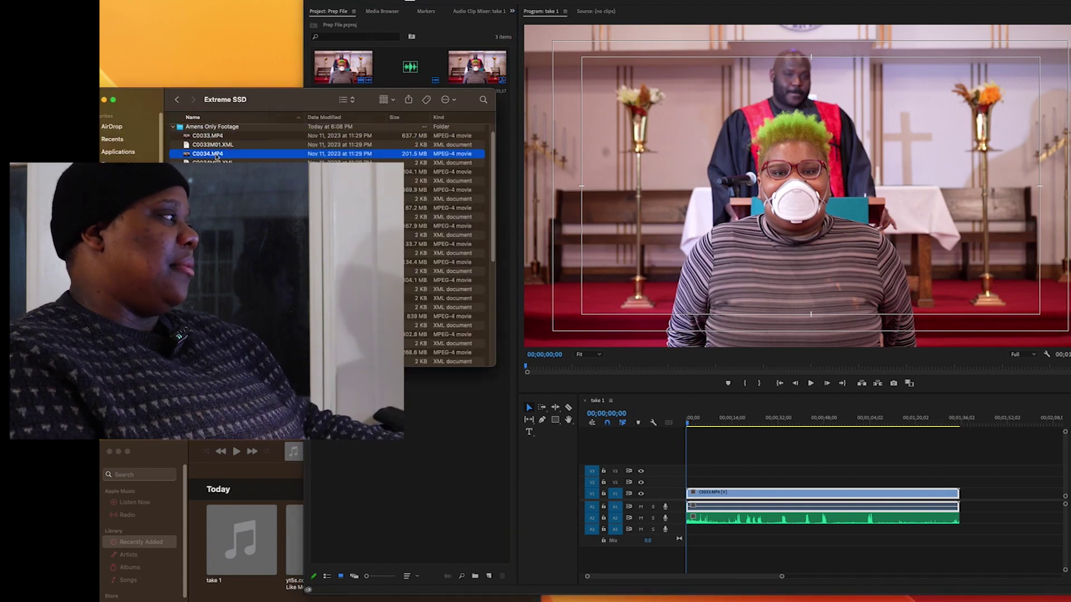
drag(216, 156, 435, 474)
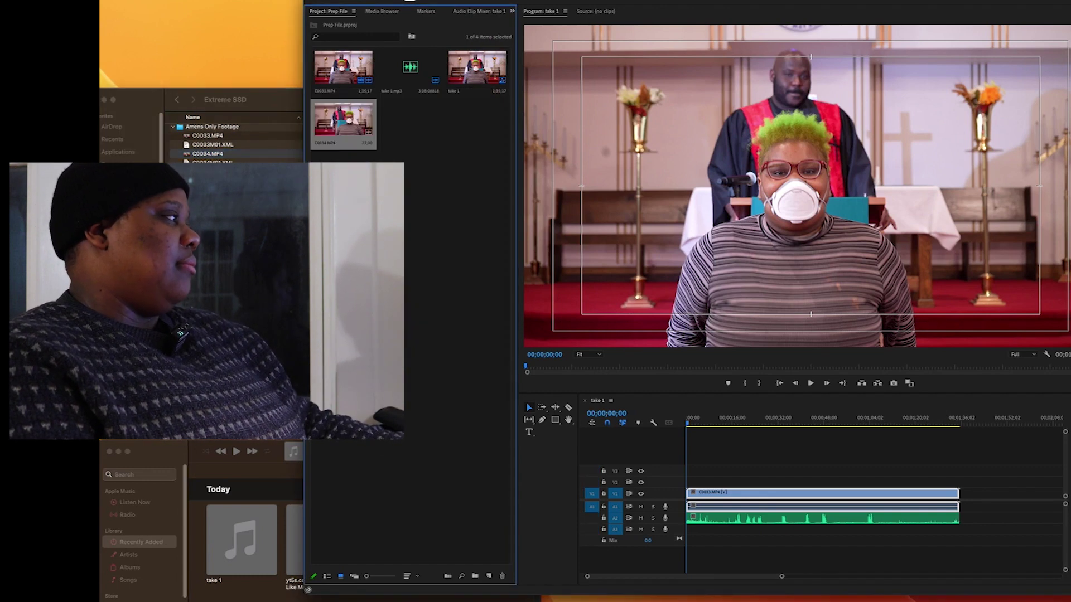
drag(1050, 42, 437, 240)
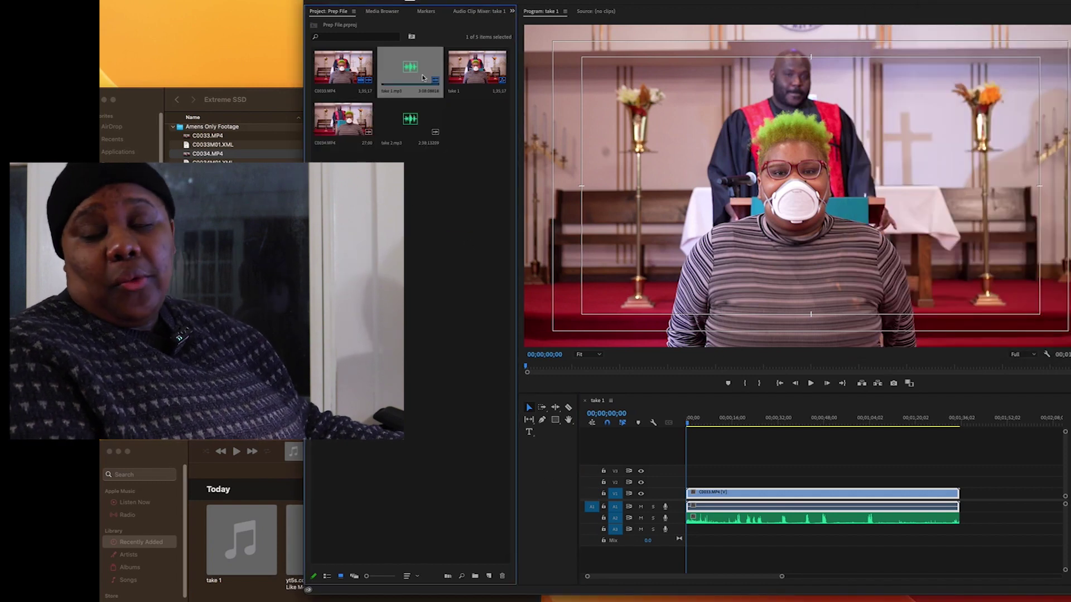
Step: Duplicate the take 1 sequence in the project
click(470, 70)
right_click(469, 71)
click(493, 119)
Step: Replace all clips in the open take 1 sequence with C0034.MP4 on V1 and the second take's audio on A2
drag(803, 549, 773, 494)
key(Delete)
drag(343, 120, 687, 493)
drag(410, 118, 687, 518)
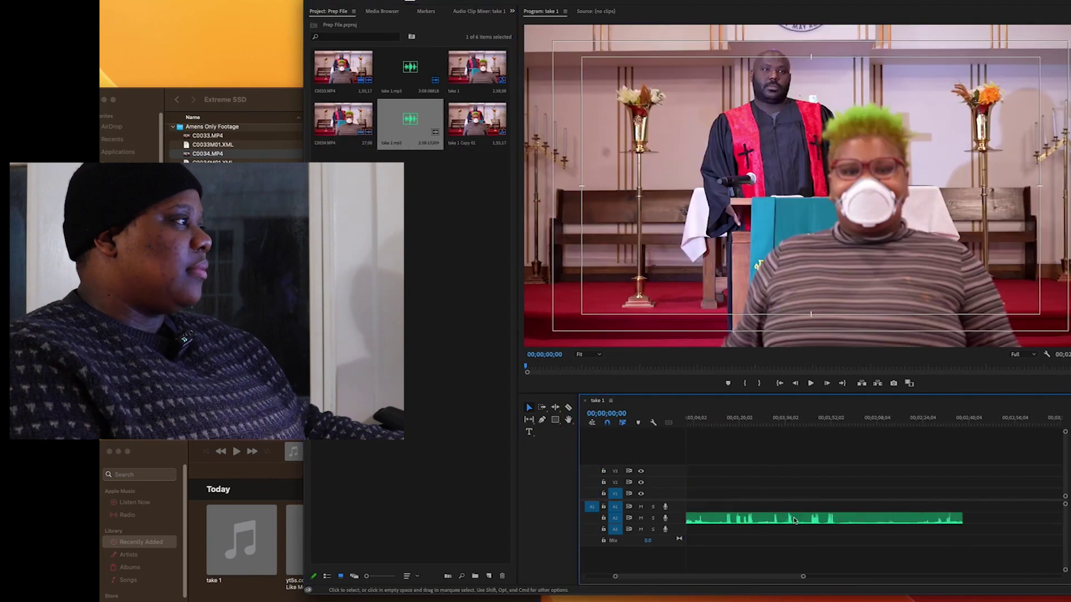
Step: Rename the duplicated sequence, take 1 Copy 01, as take 2
click(466, 131)
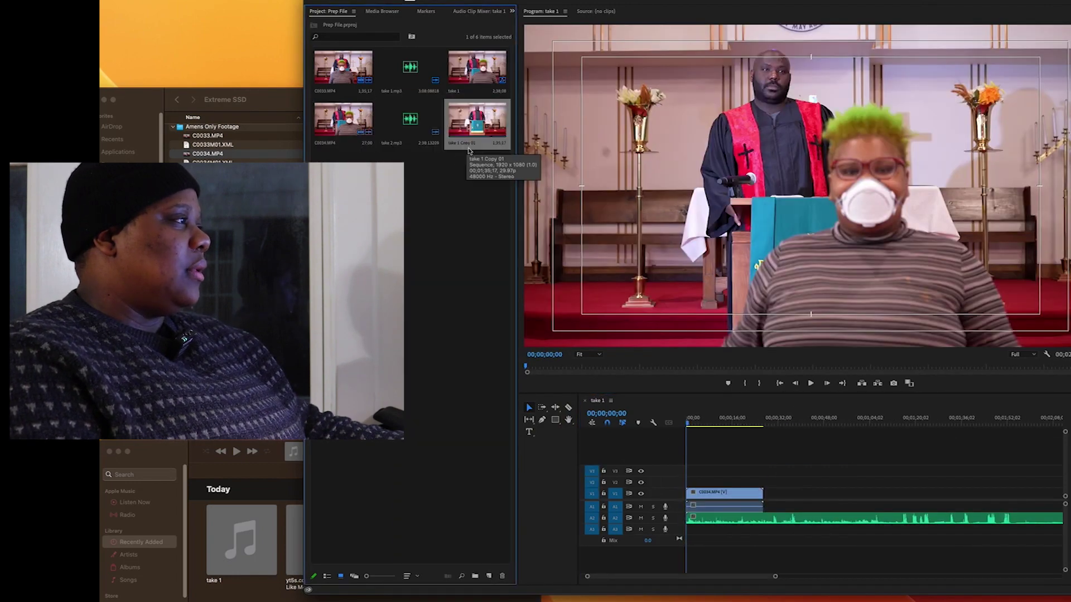
right_click(473, 131)
click(489, 259)
text(take 2)
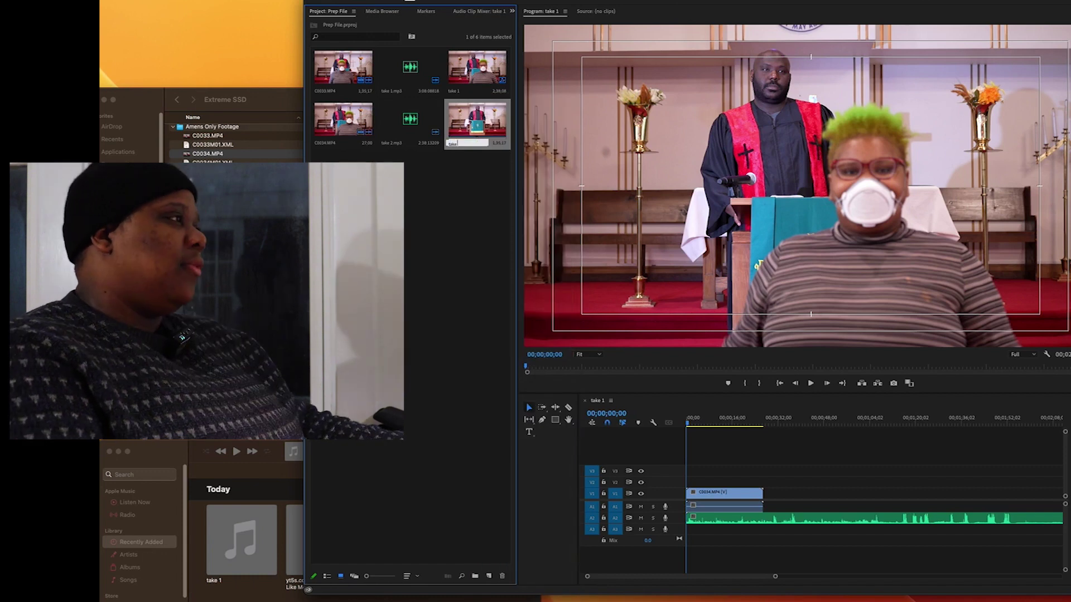
key(Tab)
click(463, 234)
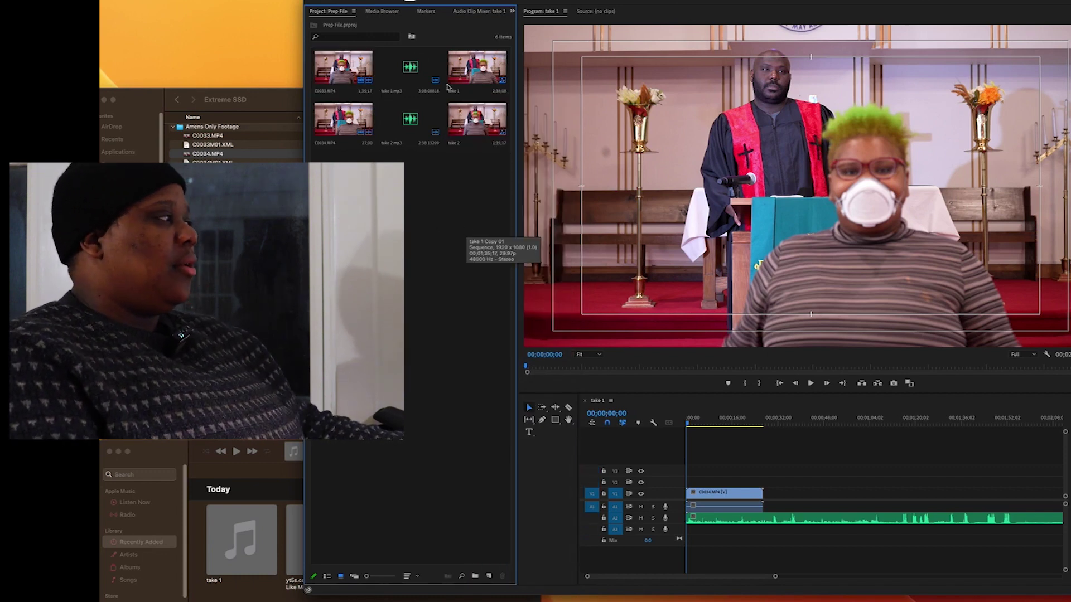
Step: Play and scrub through the sequence to compare the C0034.MP4 clip with the second take's audio
click(418, 577)
click(495, 216)
click(735, 460)
key(space)
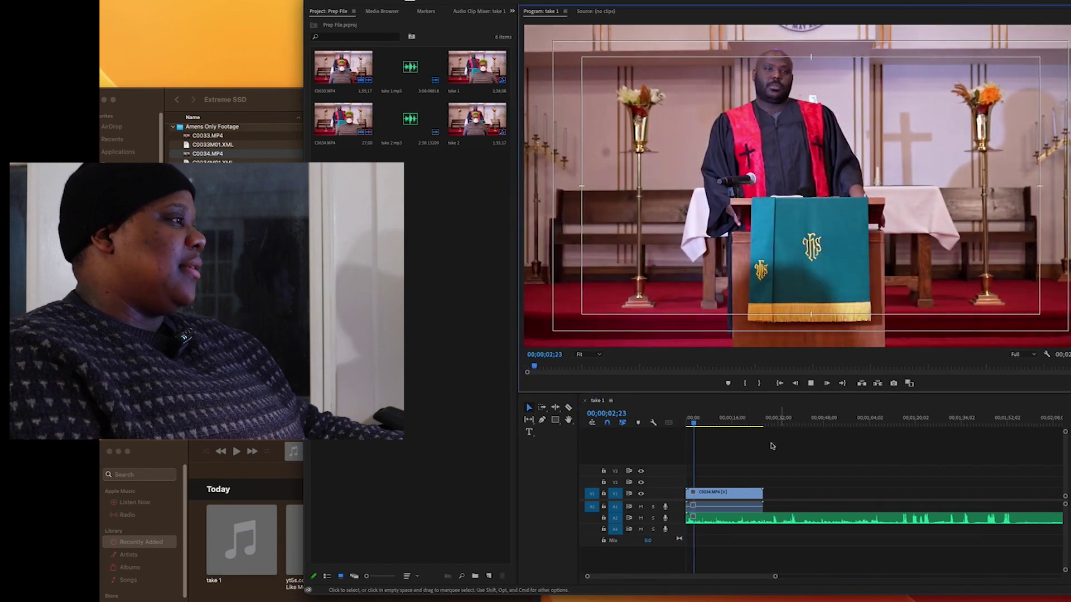
click(743, 494)
click(718, 424)
click(704, 424)
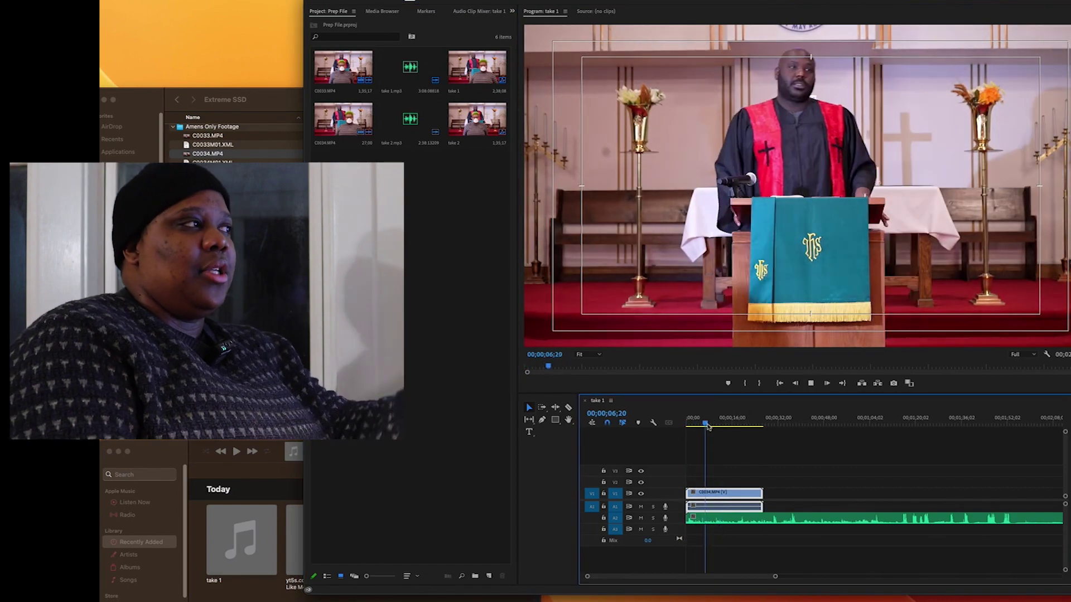
drag(735, 427, 908, 426)
Step: Delete the C0034.MP4 clip from the open sequence and open the duplicated sequence in the timeline
click(719, 494)
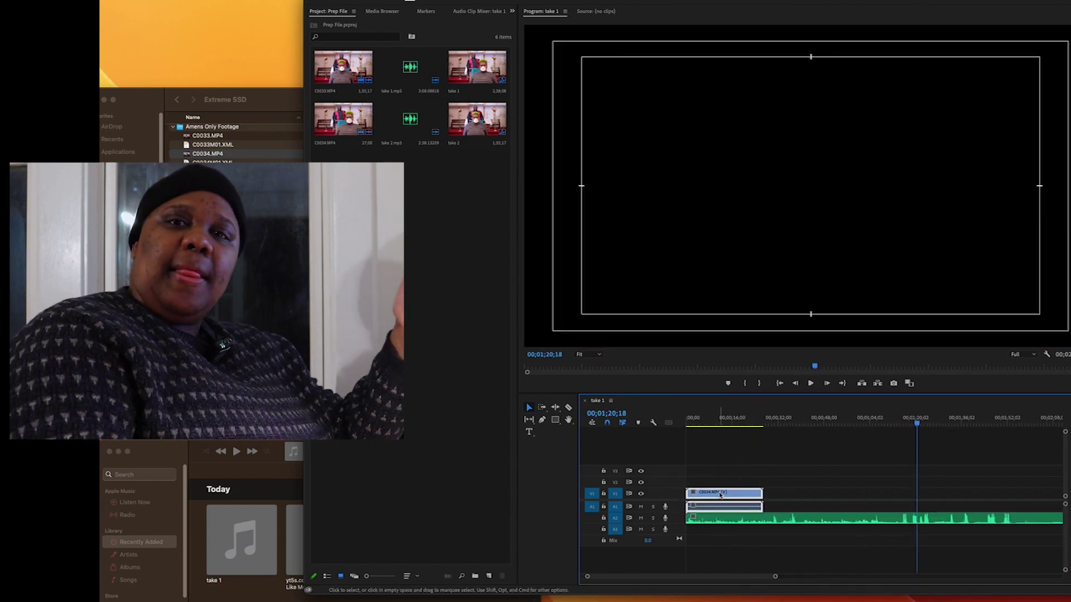
key(Delete)
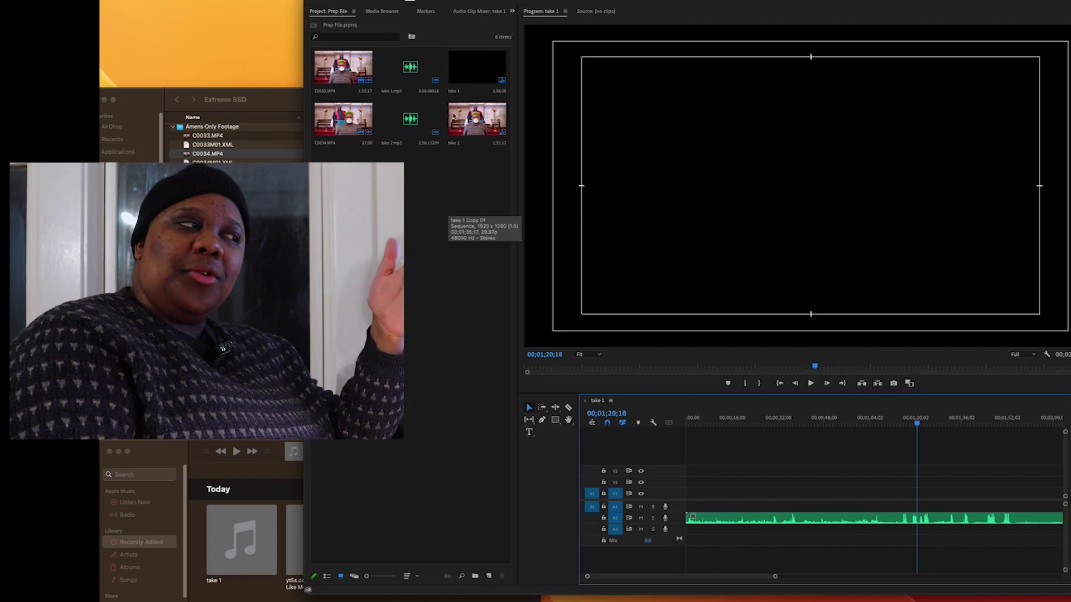
click(484, 73)
double_click(462, 128)
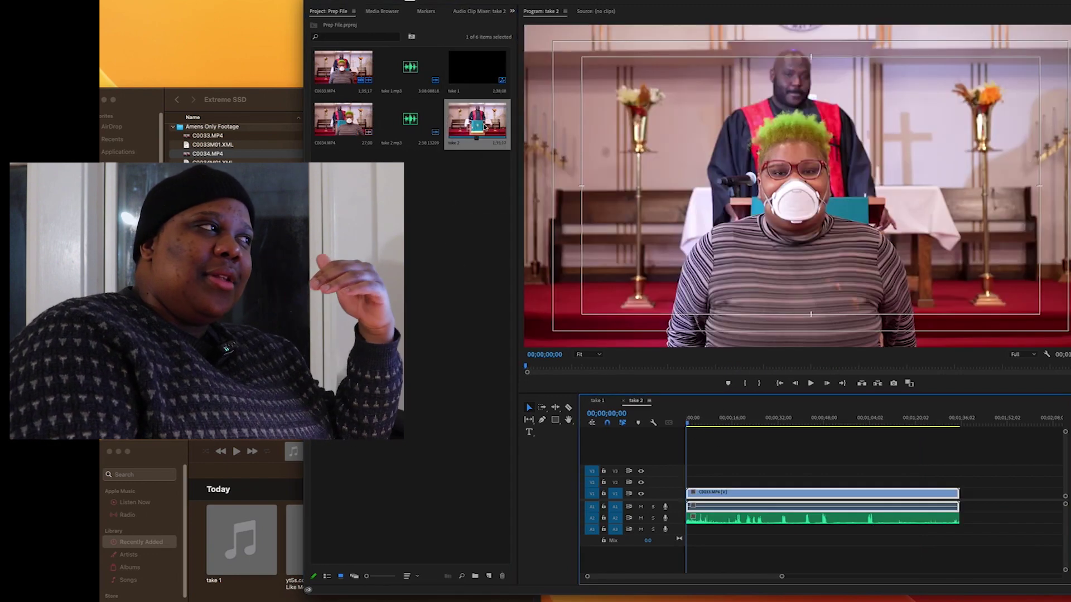
right_click(455, 146)
click(423, 183)
right_click(463, 90)
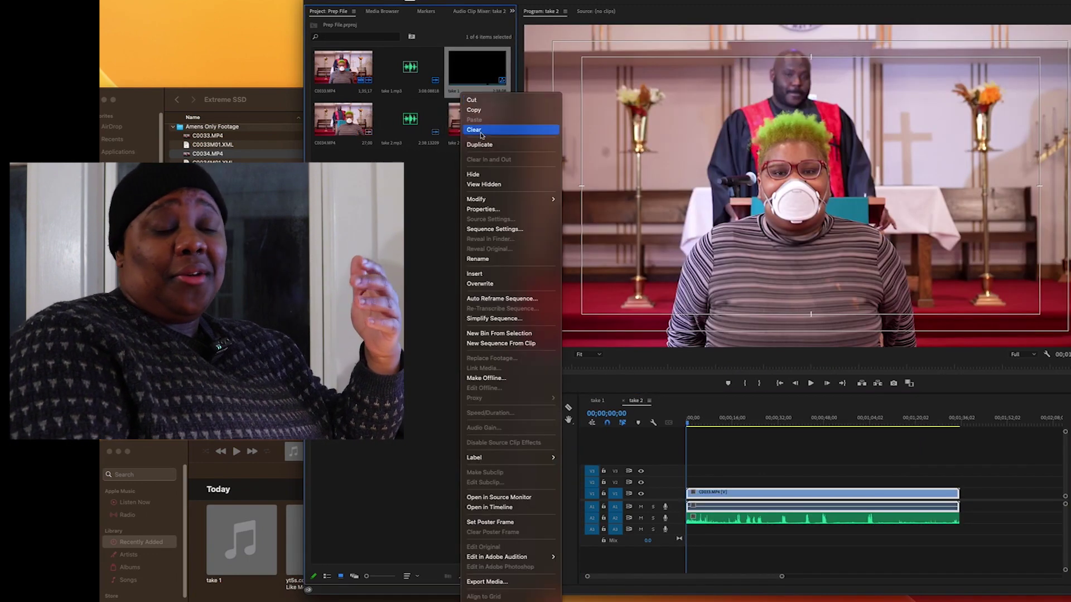
click(479, 145)
right_click(363, 160)
click(389, 130)
click(463, 89)
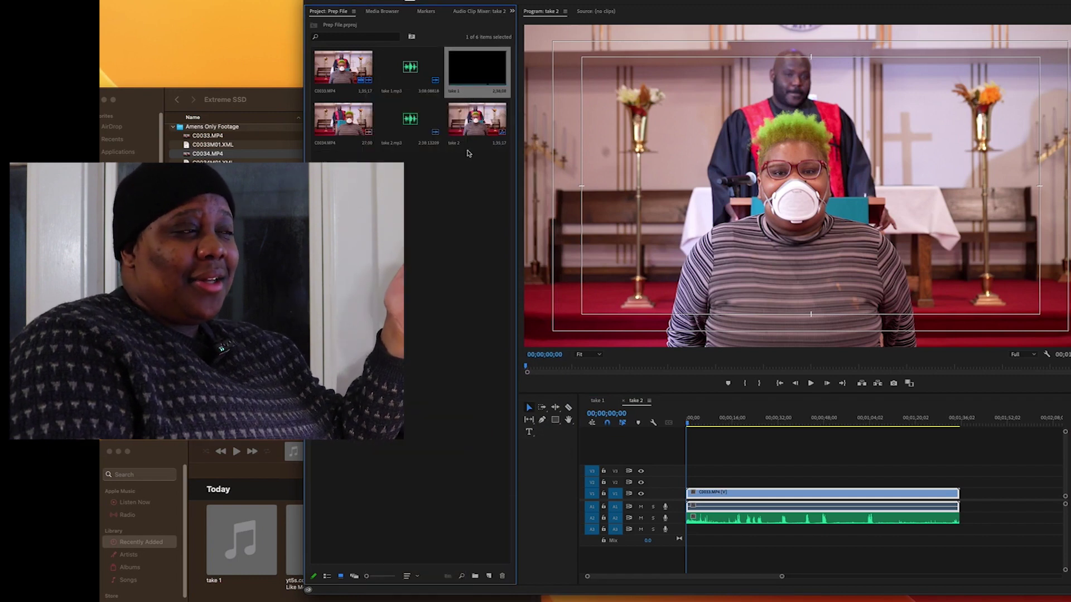
right_click(463, 143)
Step: Give the audio-only sequence a temporary take 2 name and rename the C0033.MP4 sequence as take 1
click(460, 73)
right_click(462, 76)
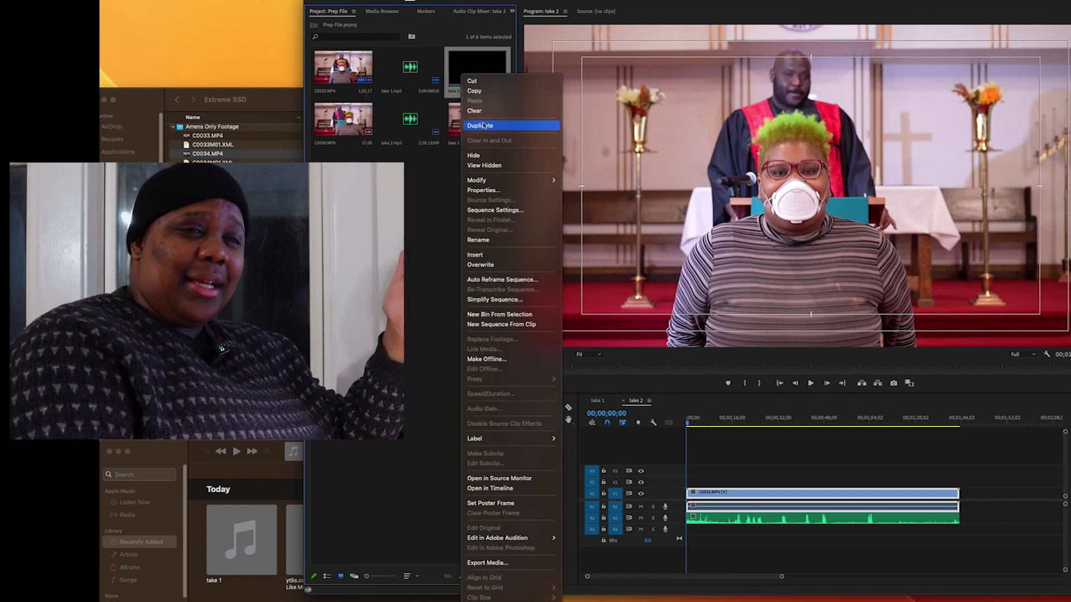
click(495, 238)
key(Tab)
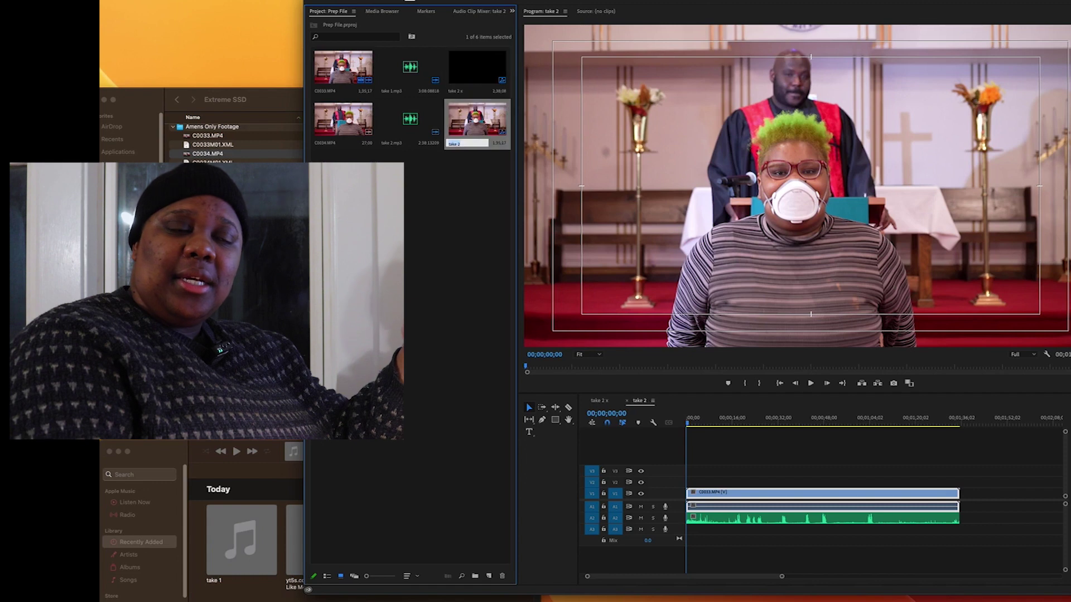
text(take 1)
key(Return)
Step: Open the audio-only sequence in the timeline and shorten its name to take 2
double_click(471, 66)
click(461, 92)
right_click(459, 91)
click(470, 91)
key(BackSpace)
key(BackSpace)
key(Return)
click(484, 68)
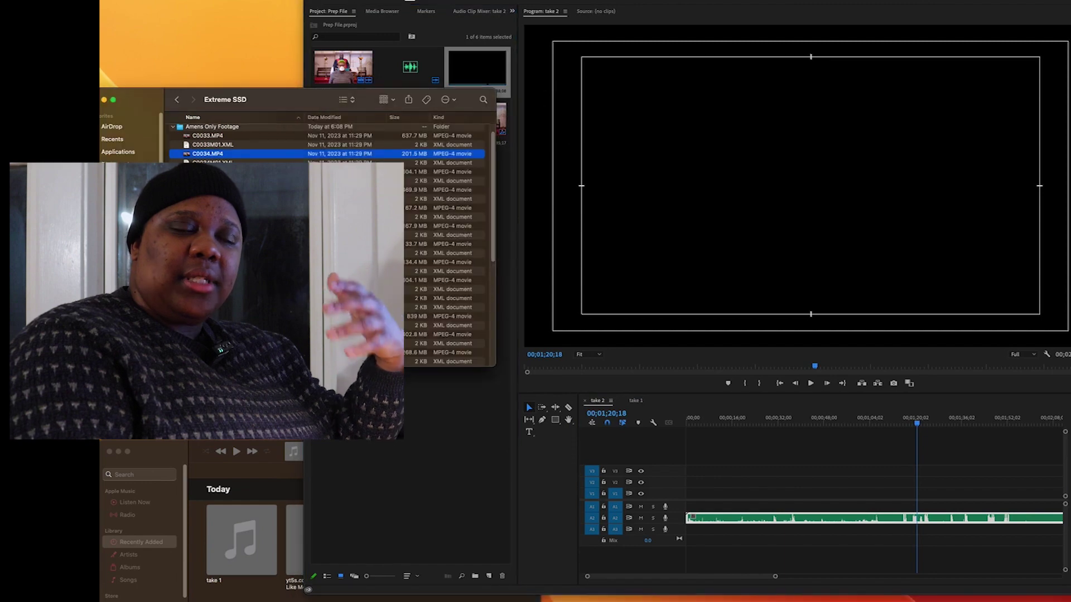
Step: Preview the C0035.MP4 clip, import it into the project and place it at the start of the take 2 sequence
key(Down)
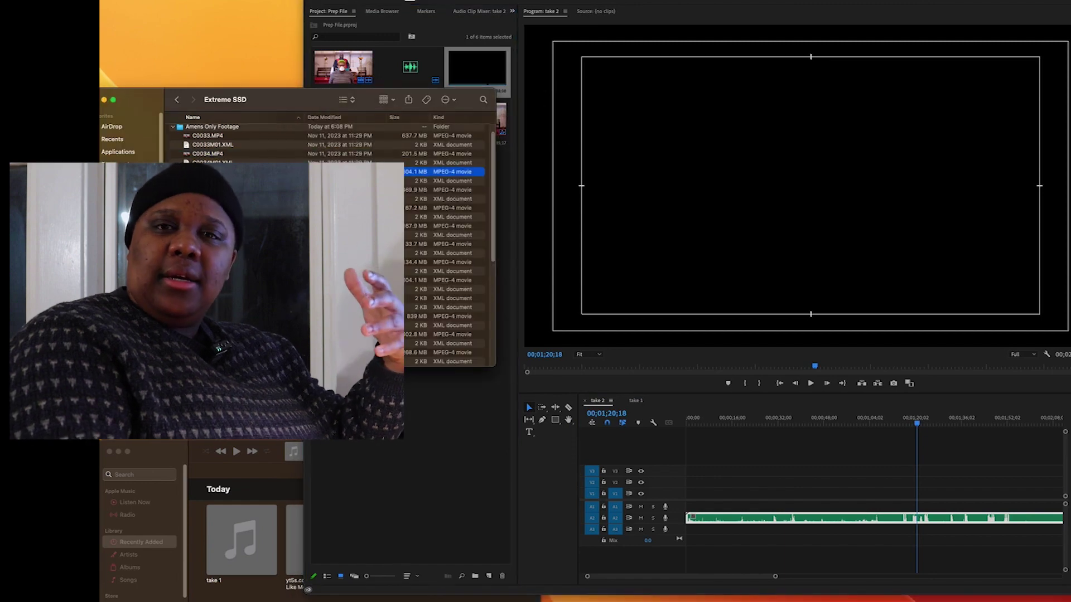
key(space)
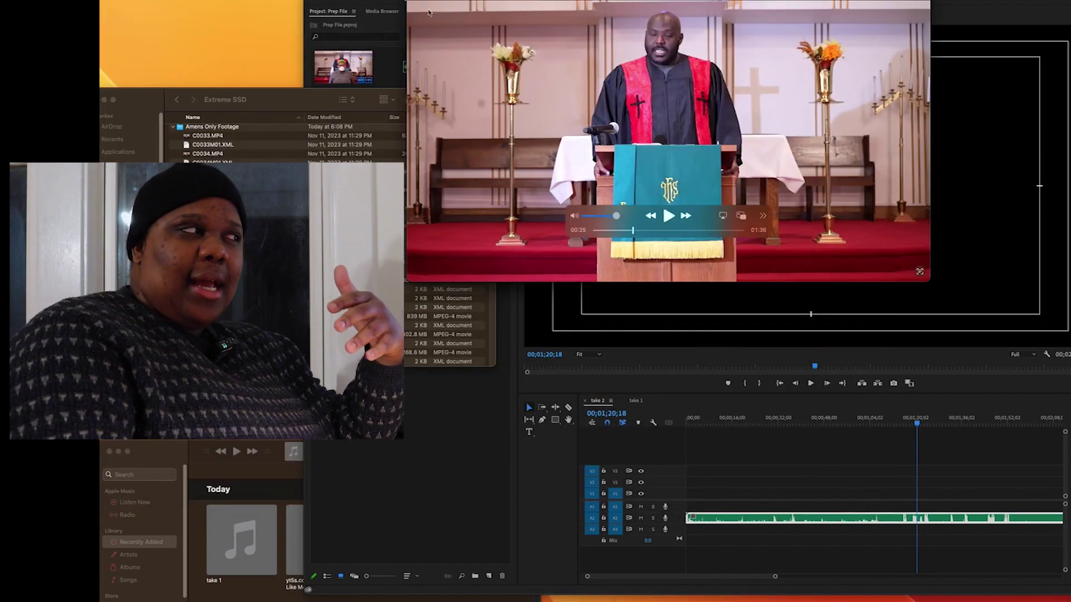
key(space)
drag(409, 407, 452, 452)
drag(343, 159, 692, 496)
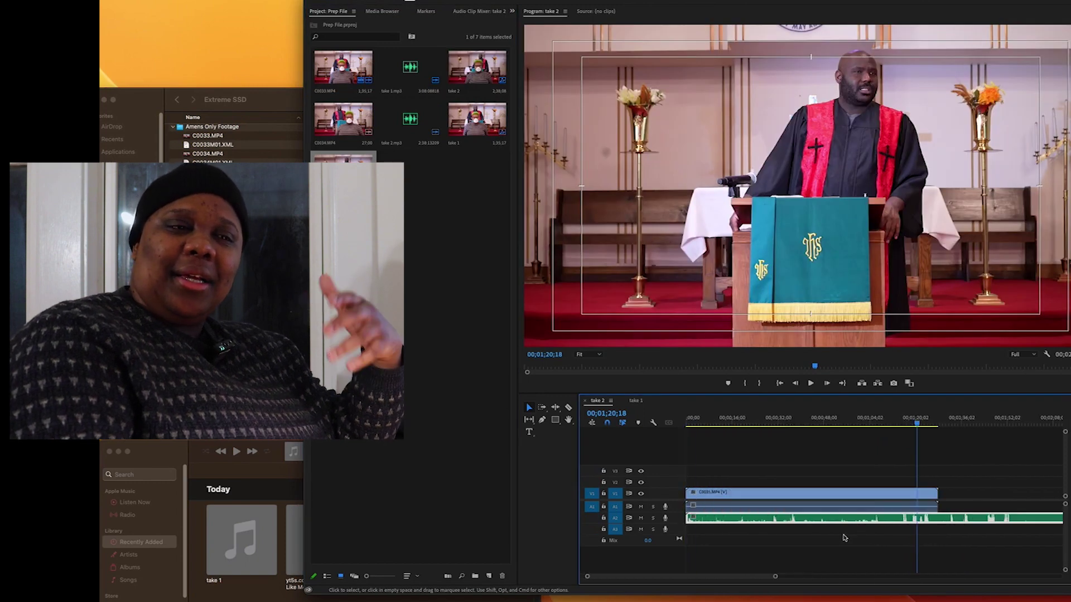
Step: Cut off the opening of the second take's audio and move the remaining part to the start of the sequence
click(780, 383)
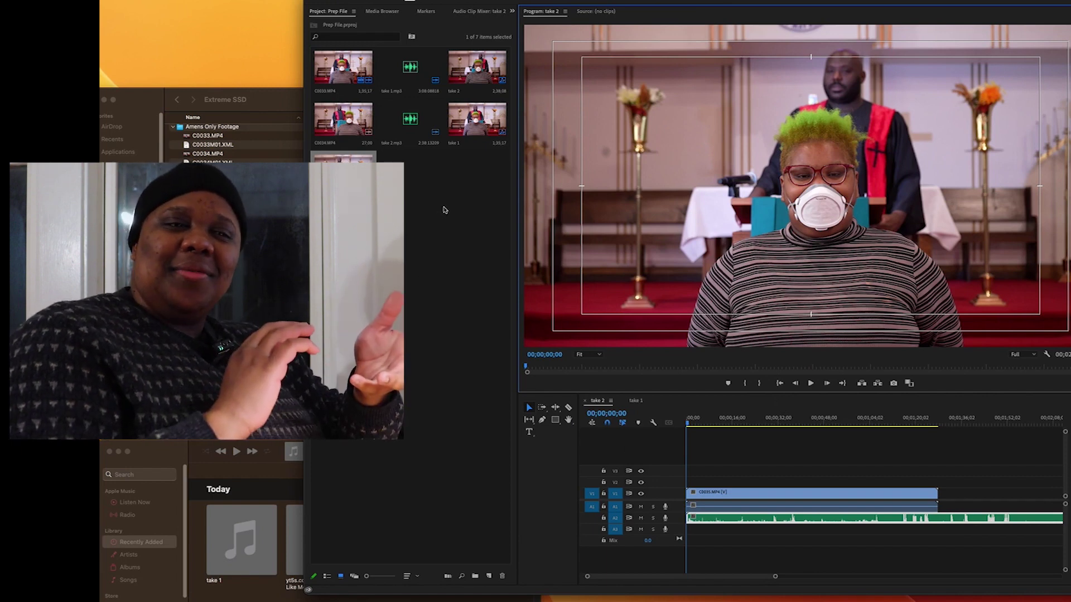
key(space)
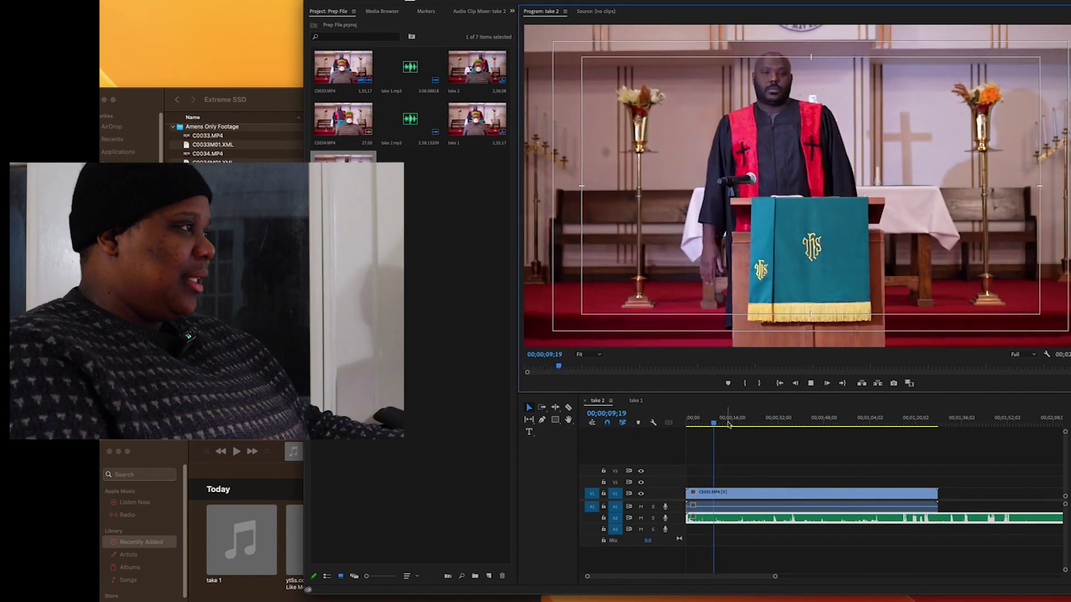
click(726, 422)
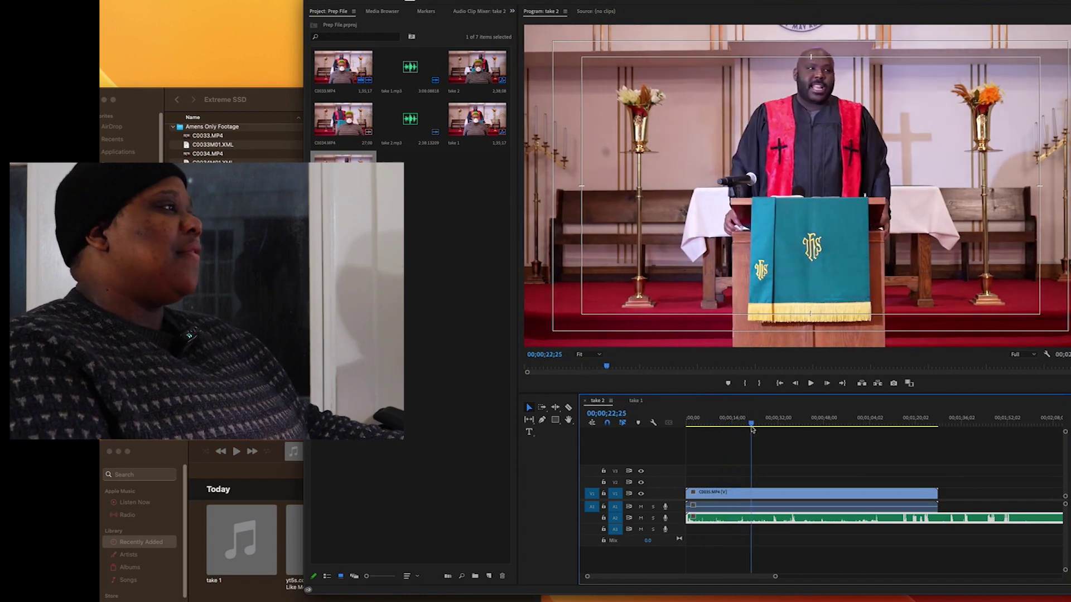
drag(833, 427, 865, 425)
key(super+k)
key(Delete)
drag(883, 518, 705, 518)
Step: Play the sequence from the start and shift the take 2 audio to line up with the hand clap about 7 seconds in
click(780, 383)
key(space)
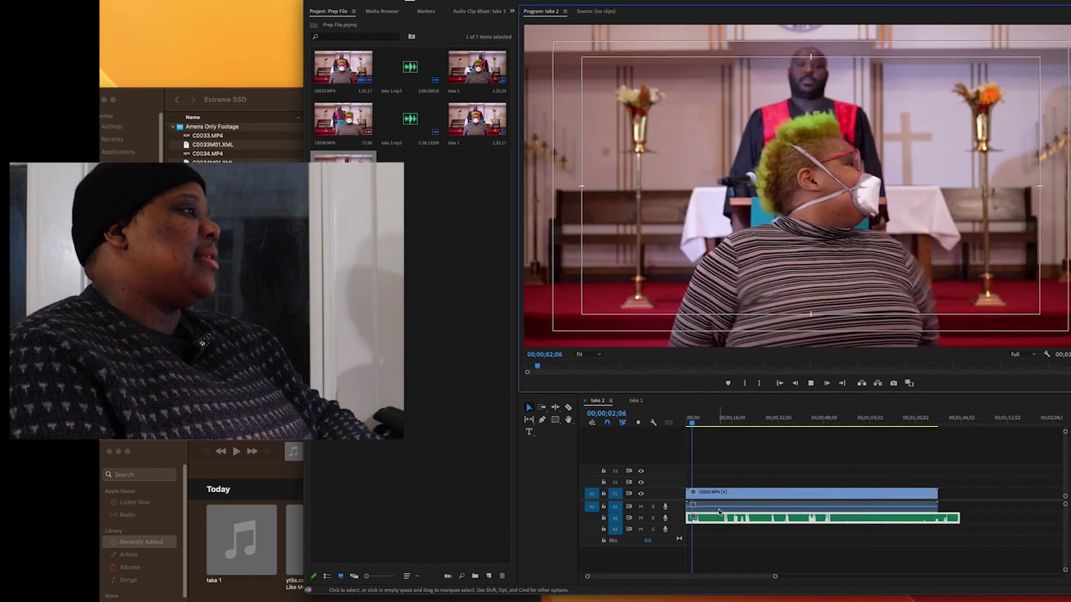
mouse_move(700, 521)
mouse_down()
mouse_move(710, 525)
mouse_move(690, 518)
mouse_up()
mouse_move(703, 524)
mouse_down()
mouse_move(737, 520)
mouse_move(717, 523)
mouse_up()
click(706, 425)
click(715, 521)
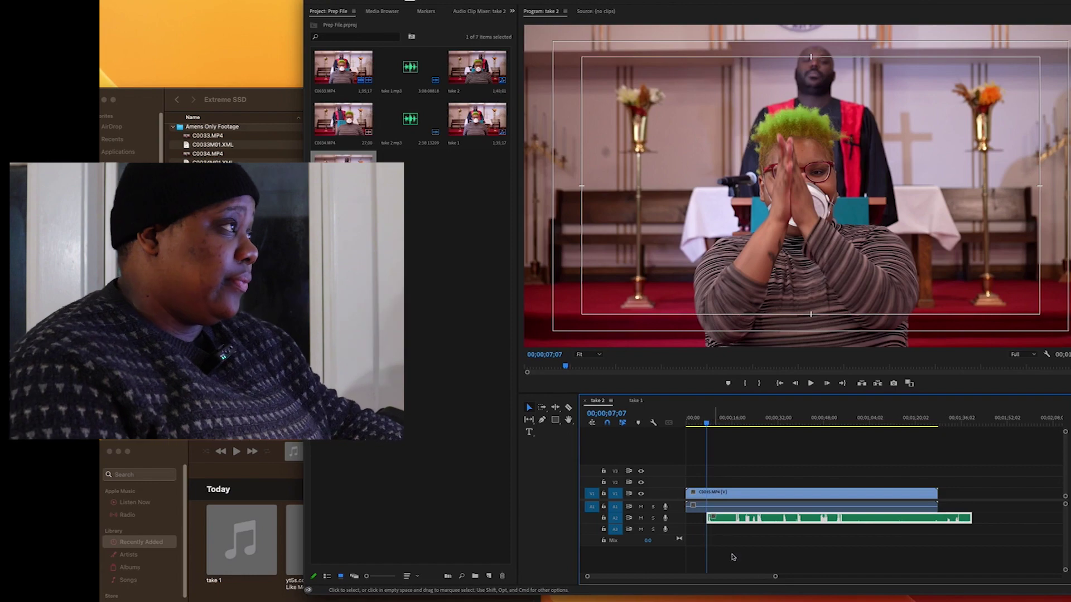
Step: Fine-tune the take 2 audio's position against the clap in C0035.MP4 and play the sequence to check the sync
drag(774, 576, 746, 578)
drag(729, 521, 733, 523)
key(space)
key(space)
click(742, 523)
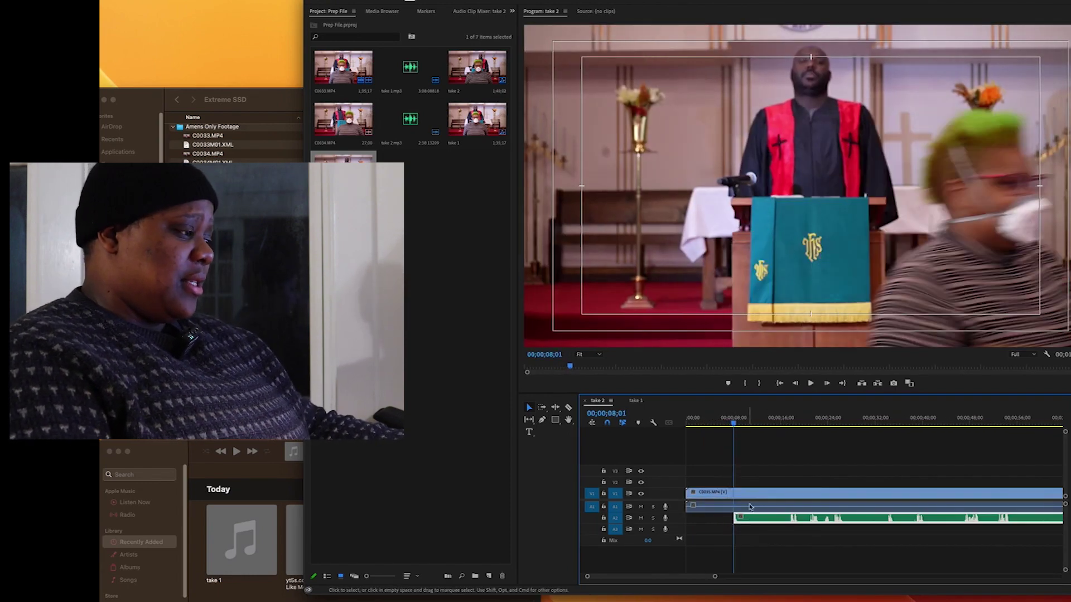
drag(734, 519, 732, 522)
click(723, 419)
key(space)
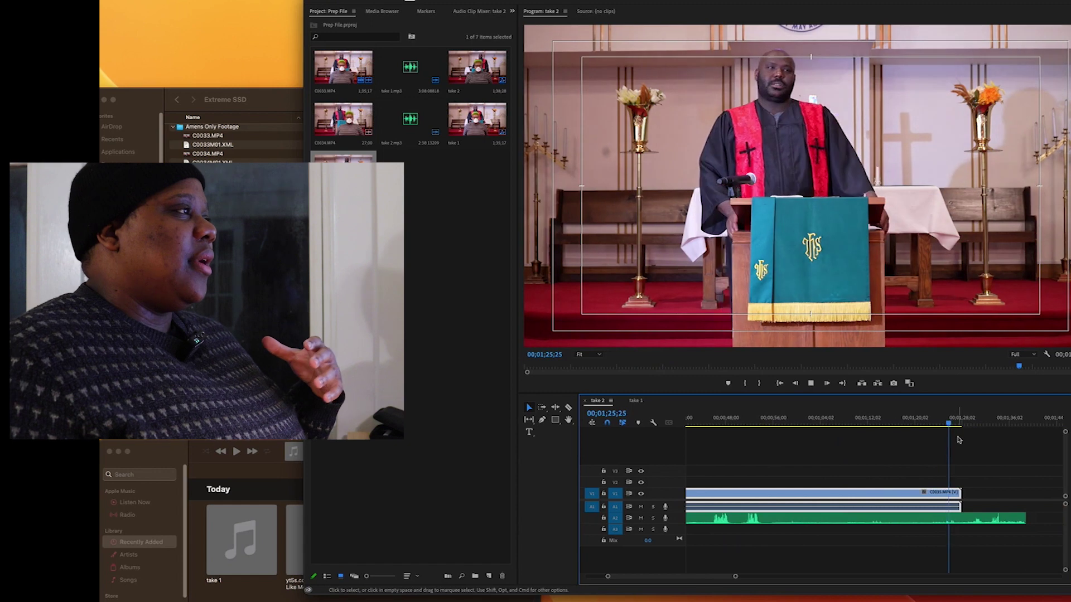
Step: Trim the take 2 audio's end to the end of the video clip and extend its start to the beginning of the sequence
drag(1024, 518, 961, 525)
scroll(908, 519, left, 5)
click(460, 72)
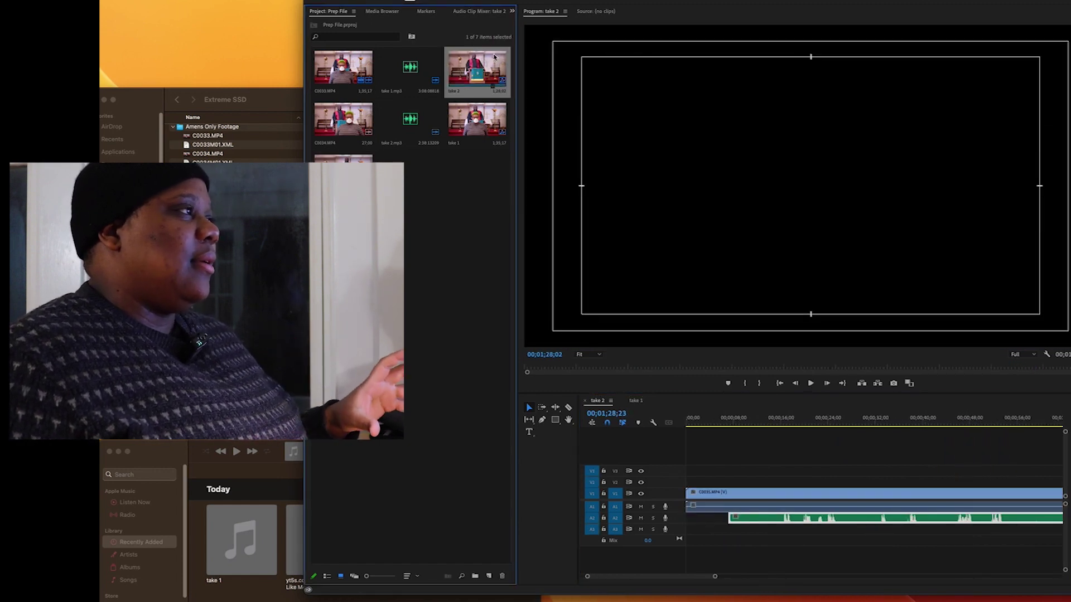
right_click(483, 67)
click(754, 448)
drag(730, 519, 685, 520)
Step: Export the take 2 sequence as an H.264 file named vid4 Audio Pastor - Medium Shot.mp4
right_click(470, 66)
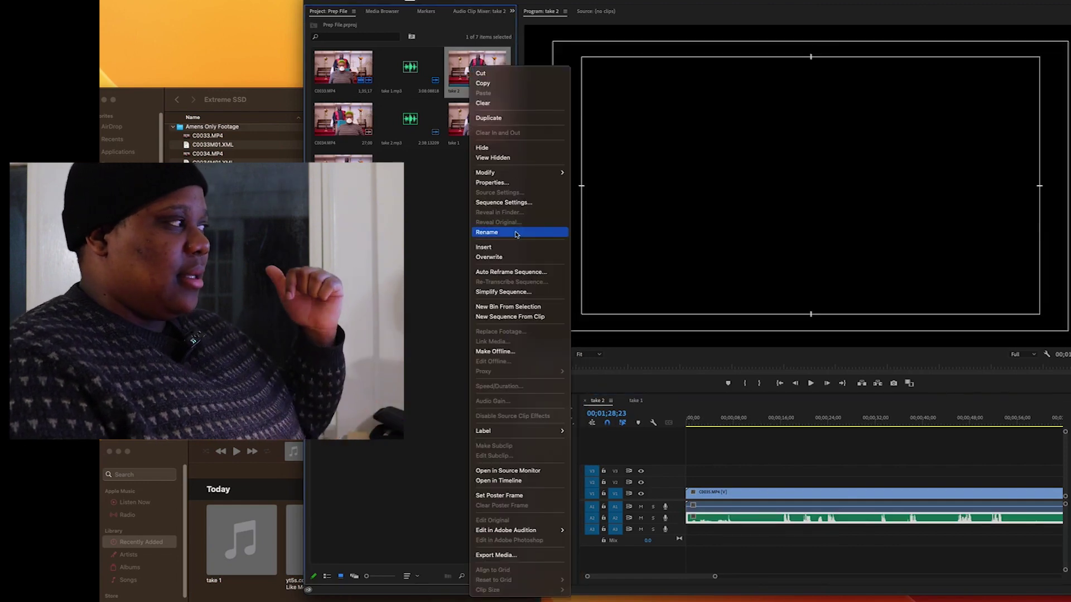
click(589, 301)
key(super+m)
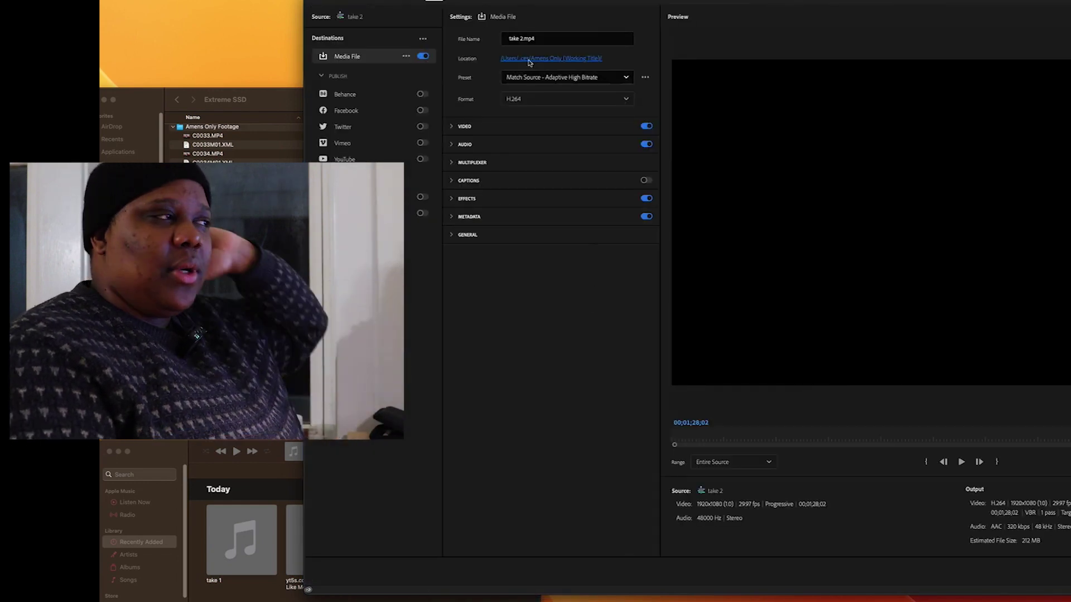
click(514, 39)
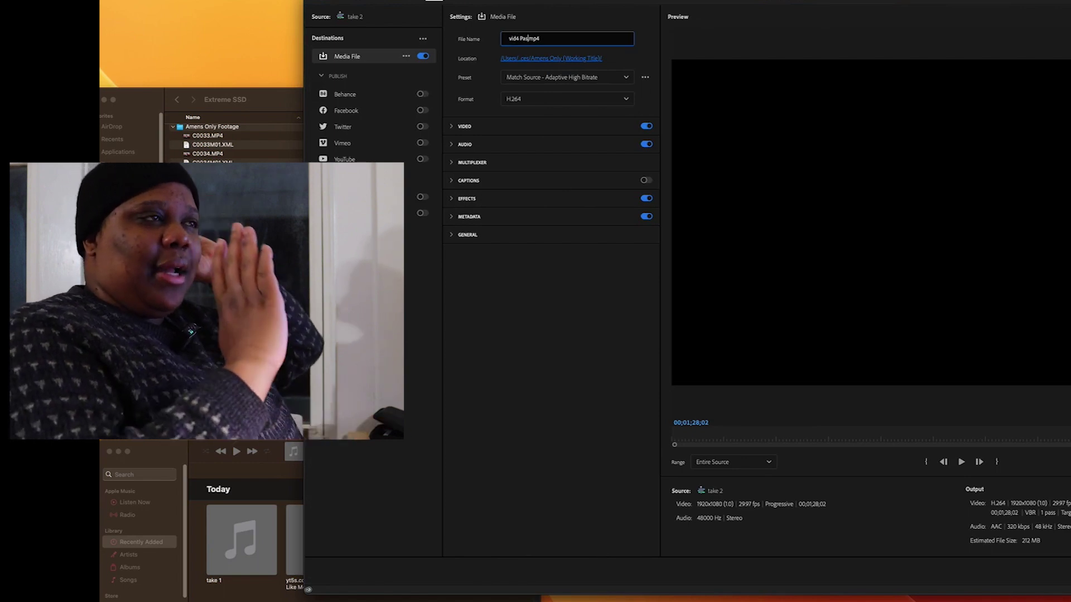
text(vid4 Pastor -)
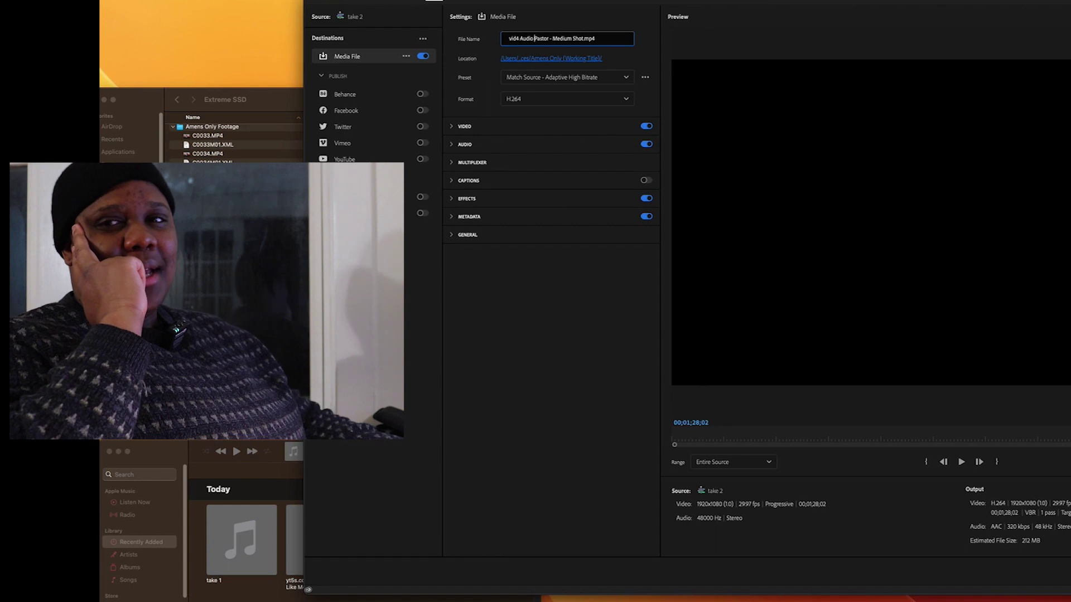
key(Return)
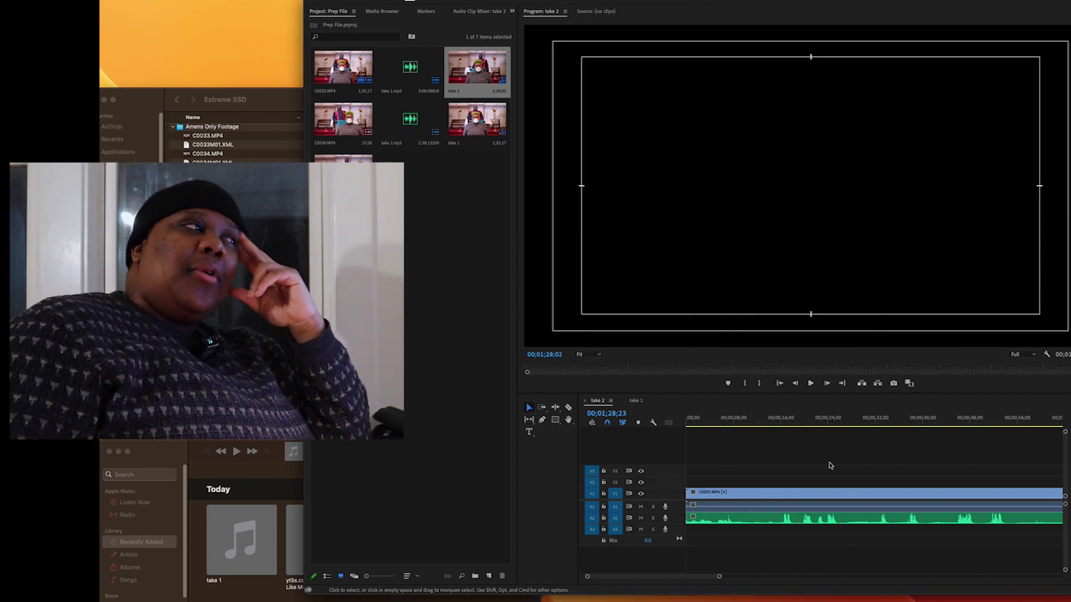
Step: Import the C0036.MP4 clip from the footage folder into the project
click(471, 311)
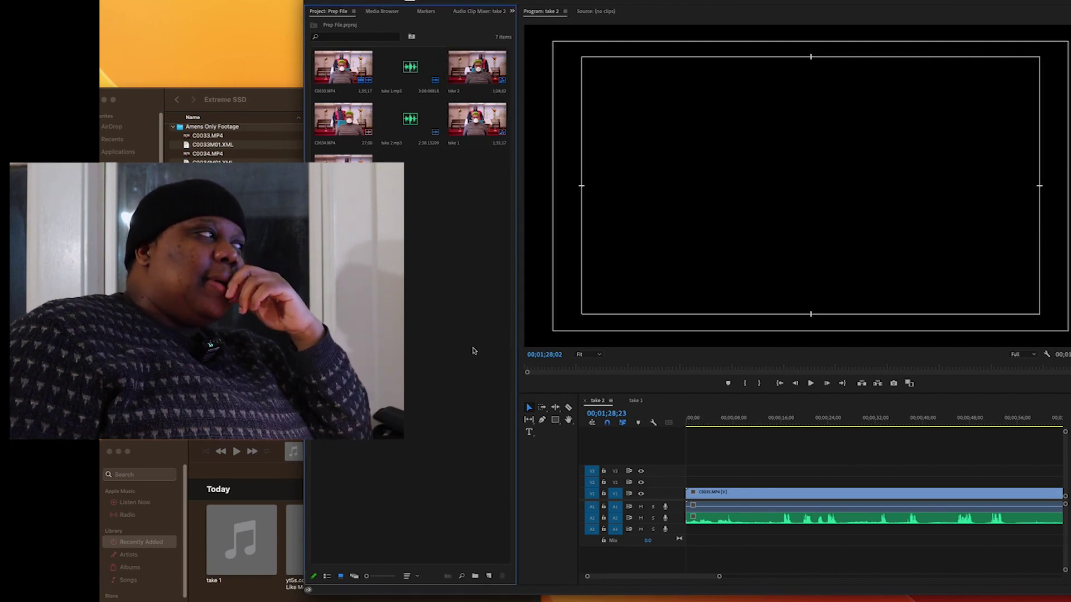
click(257, 107)
drag(223, 190, 413, 473)
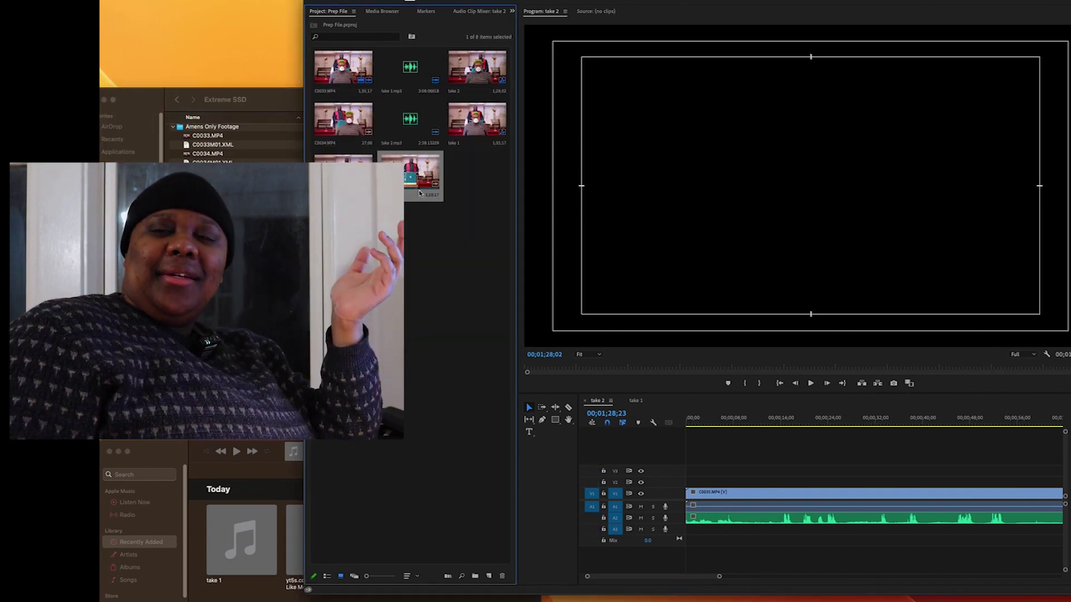
Step: Duplicate the take 2 sequence and name the copy take 3
right_click(471, 89)
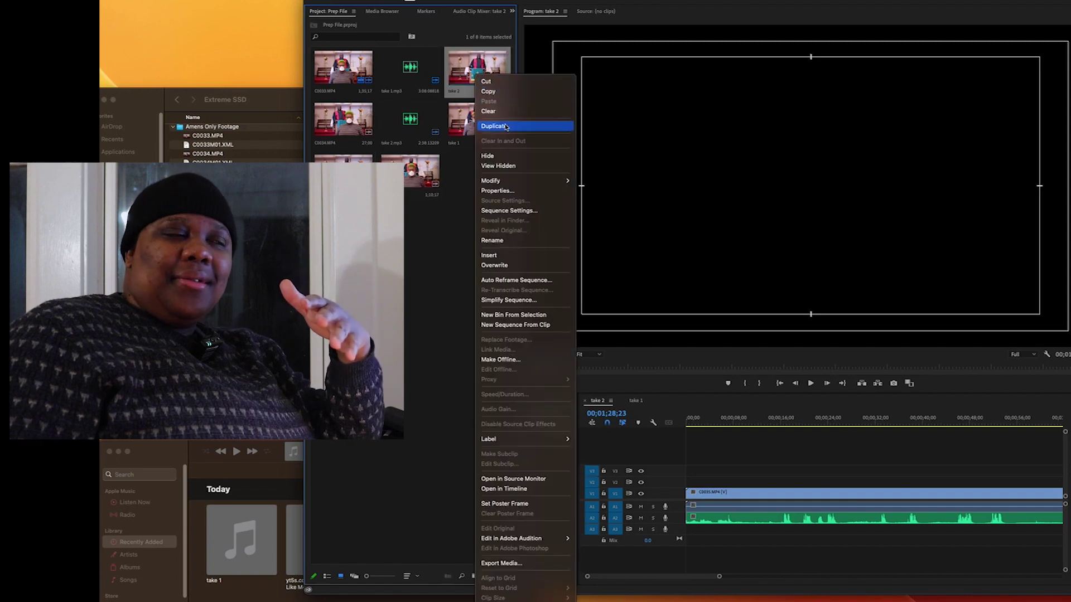
click(491, 126)
click(467, 196)
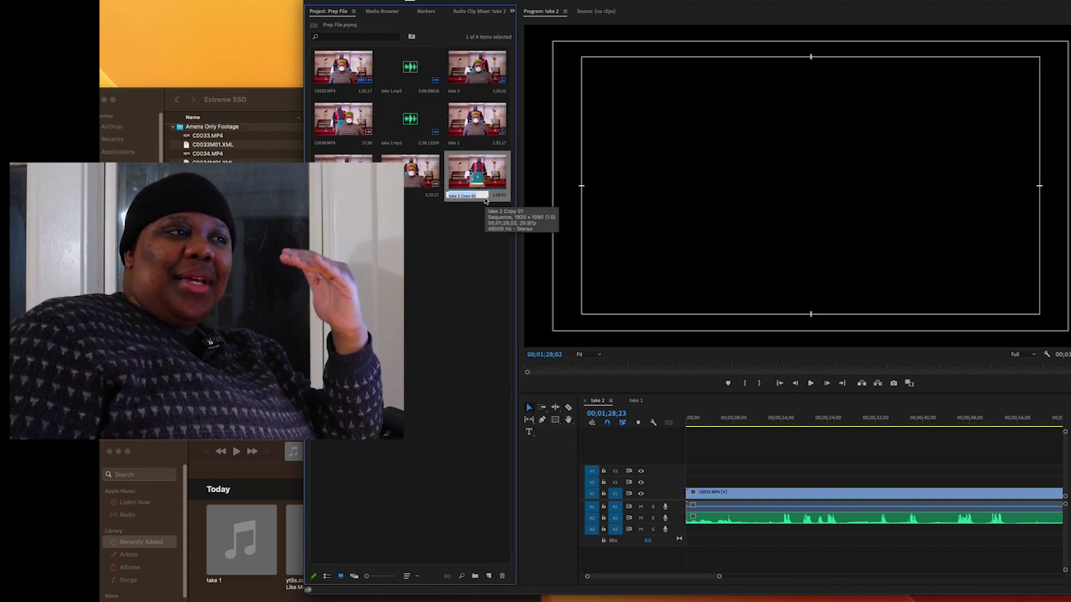
text(take 3)
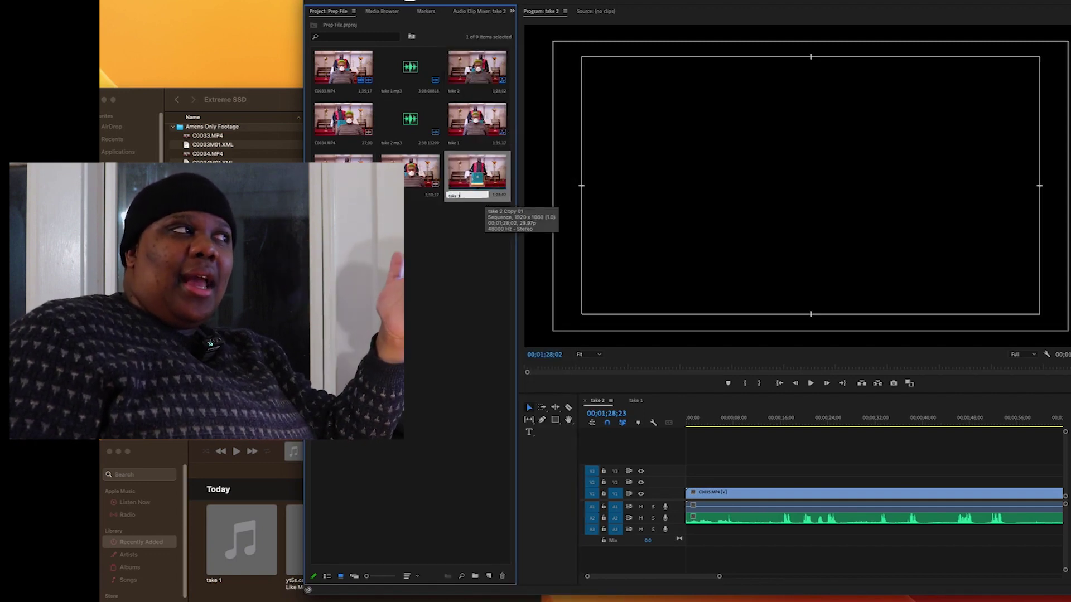
key(Return)
click(481, 232)
Step: Open the take 3 sequence, clear its contents and place the C0036.MP4 clip at its start
double_click(477, 174)
key(super+a)
key(Delete)
drag(413, 173, 692, 495)
mouse_move(719, 576)
mouse_down()
mouse_move(655, 576)
mouse_move(730, 576)
mouse_up()
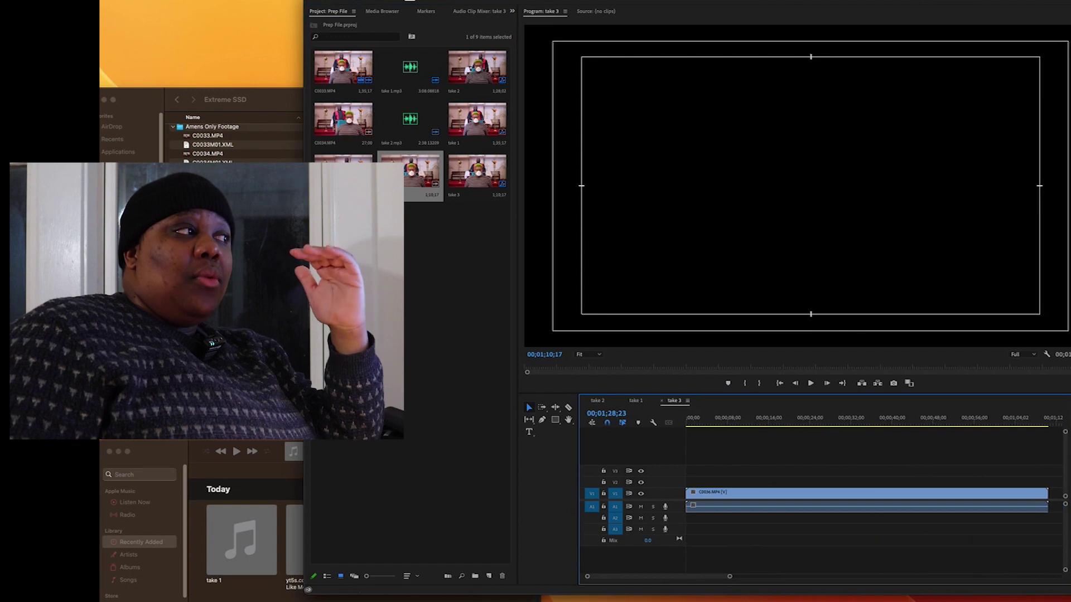
Step: Add the next recorded audio file beneath C0036.MP4 at the start of the take 3 sequence and scrub through its opening
click(1015, 49)
drag(1013, 50, 693, 518)
drag(704, 424, 727, 424)
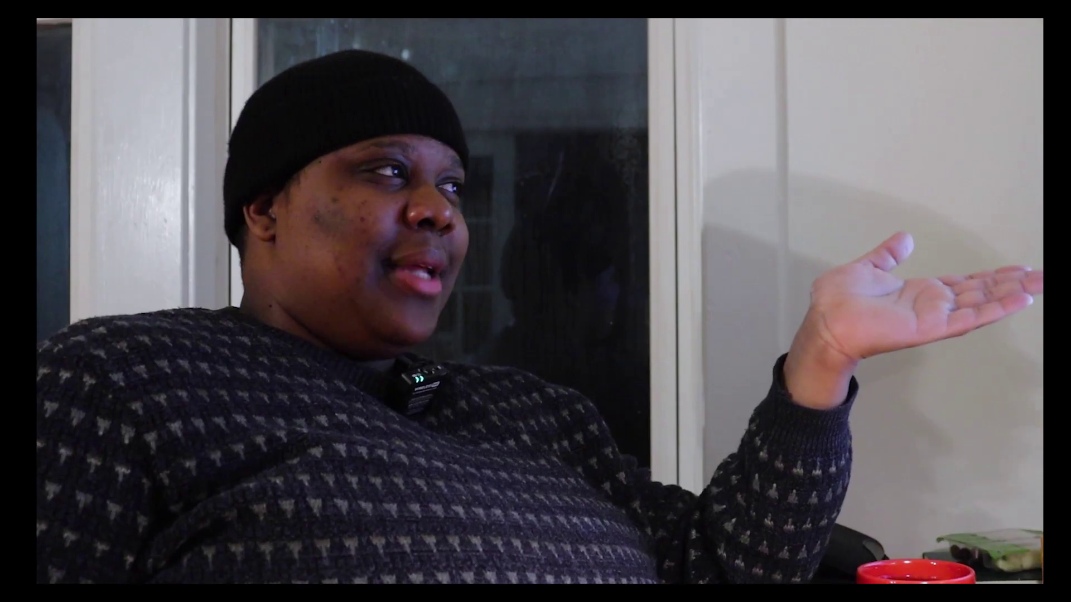